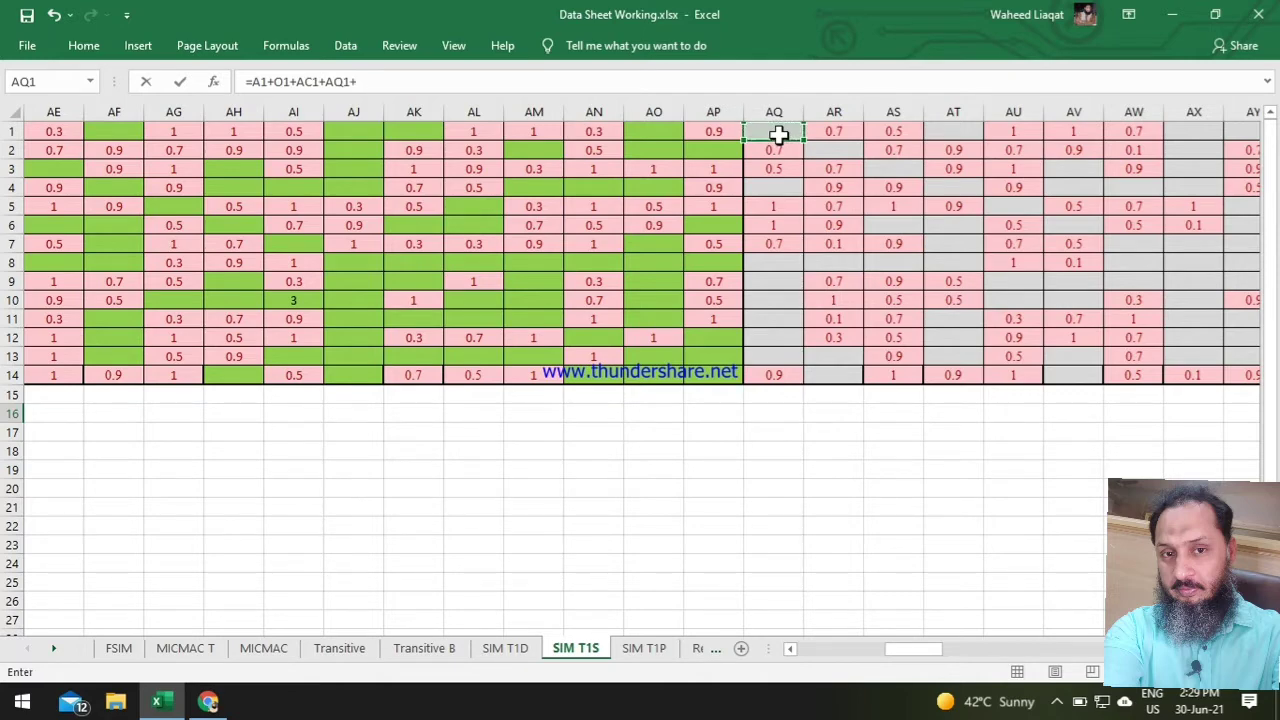
Extend the addition formula in A16 with the first-row cells BE1 and BS1.
{"action": "scroll", "coordinate": [640, 380], "scroll_direction": "right", "scroll_amount": 8}
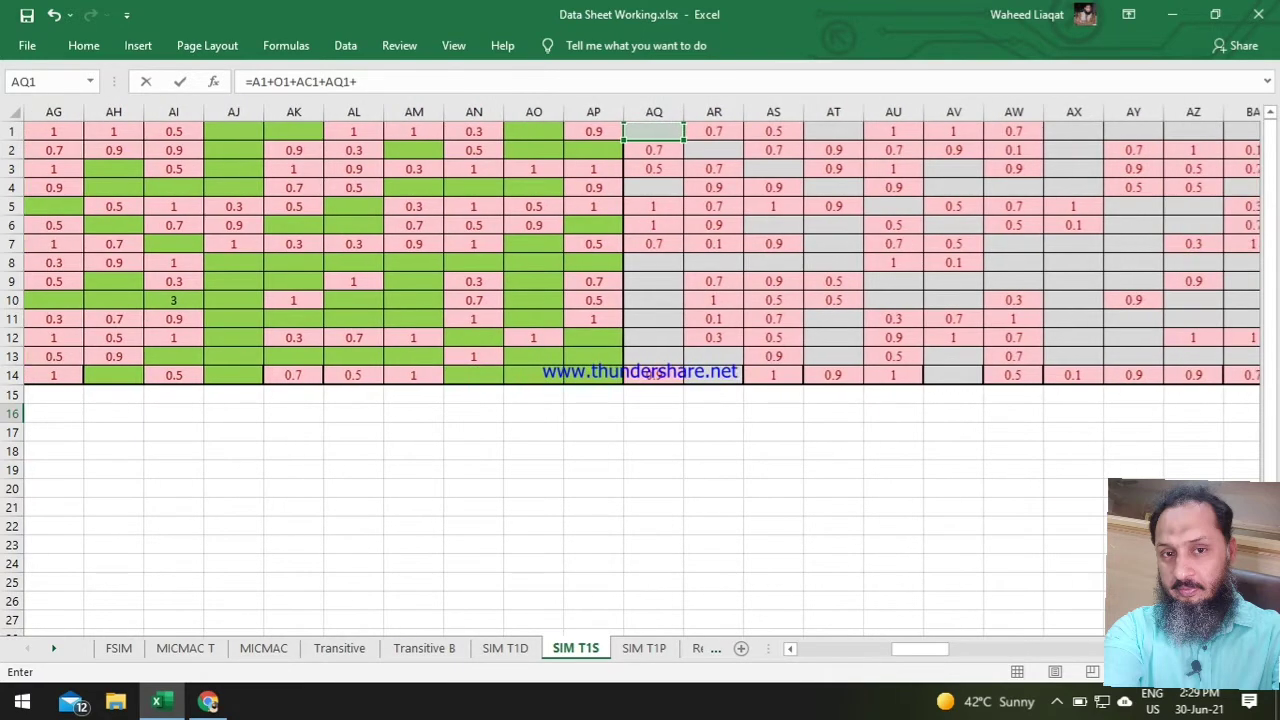
{"action": "scroll", "coordinate": [1057, 300], "scroll_direction": "right", "scroll_amount": 3}
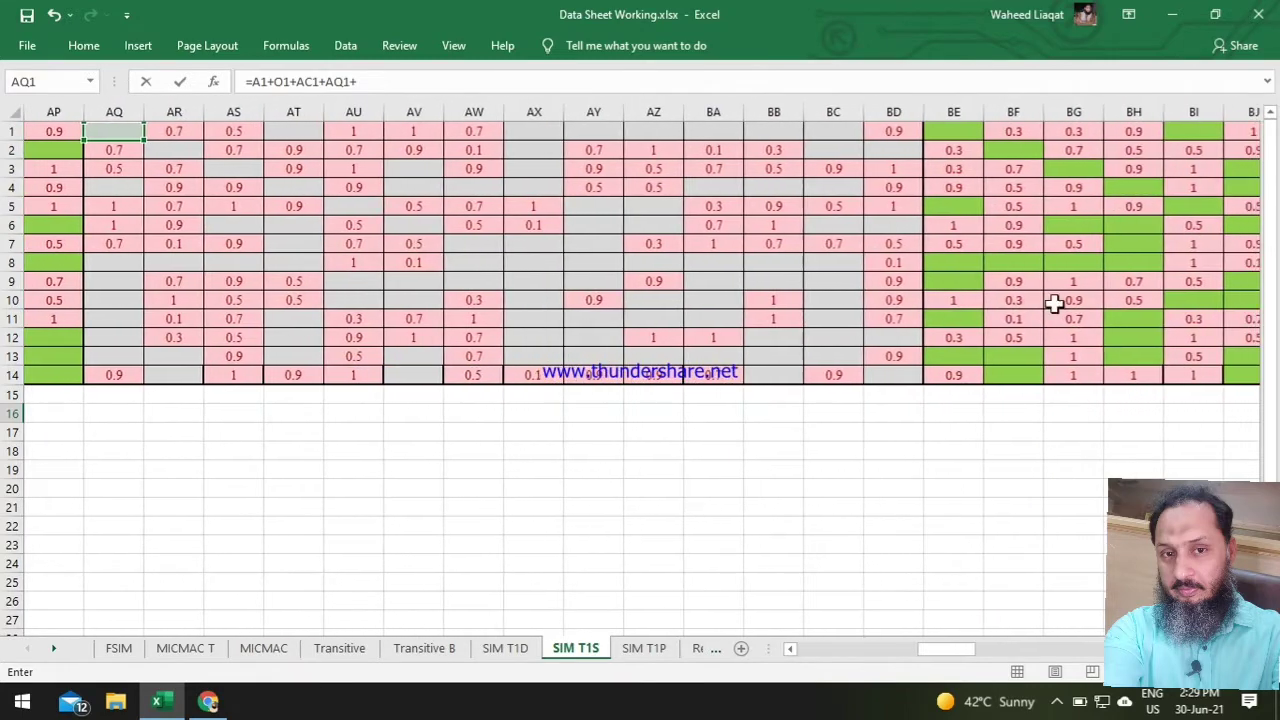
{"action": "left_click", "coordinate": [957, 130]}
{"action": "type", "text": "+"}
{"action": "scroll", "coordinate": [640, 380], "scroll_direction": "right", "scroll_amount": 13}
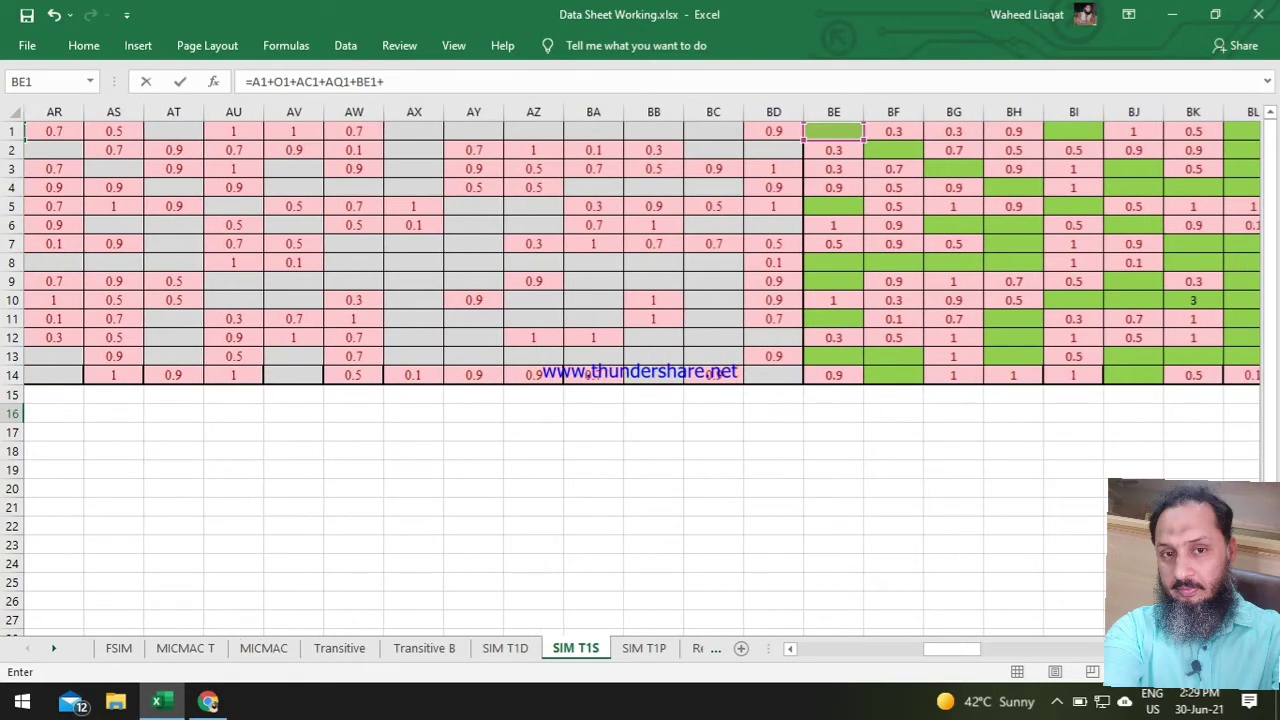
{"action": "scroll", "coordinate": [903, 251], "scroll_direction": "right", "scroll_amount": 2}
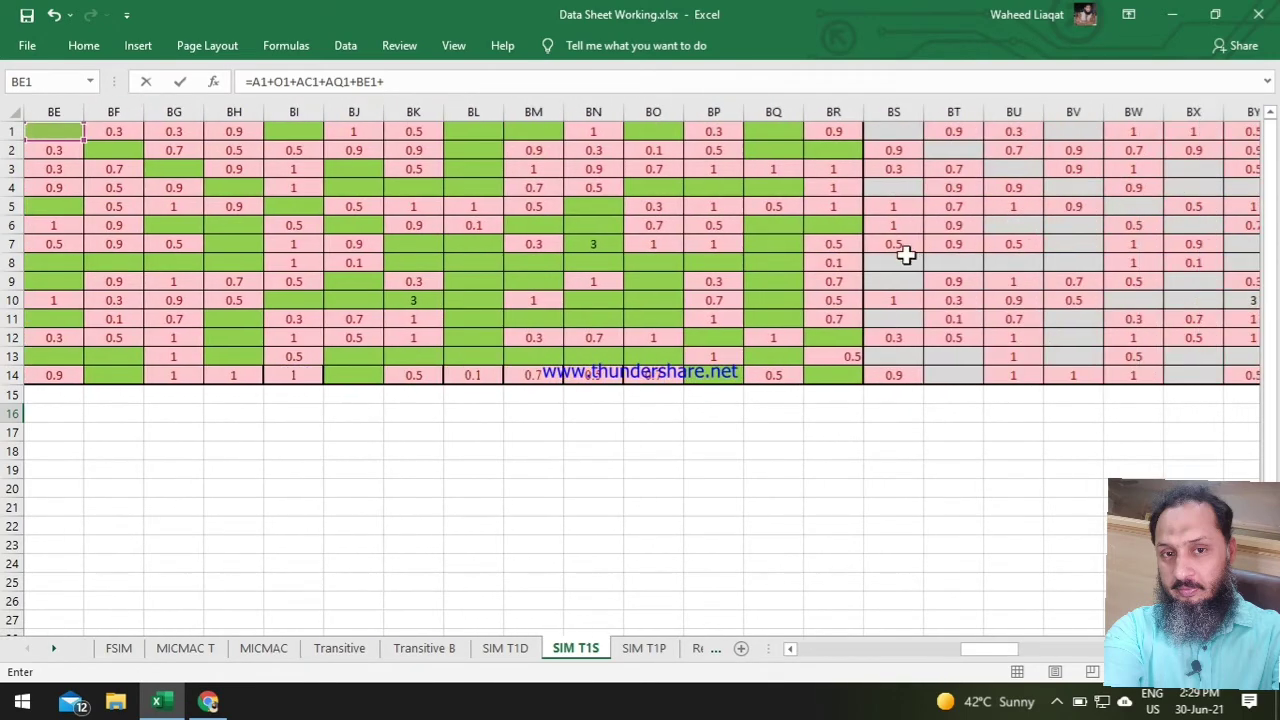
{"action": "left_click", "coordinate": [886, 130]}
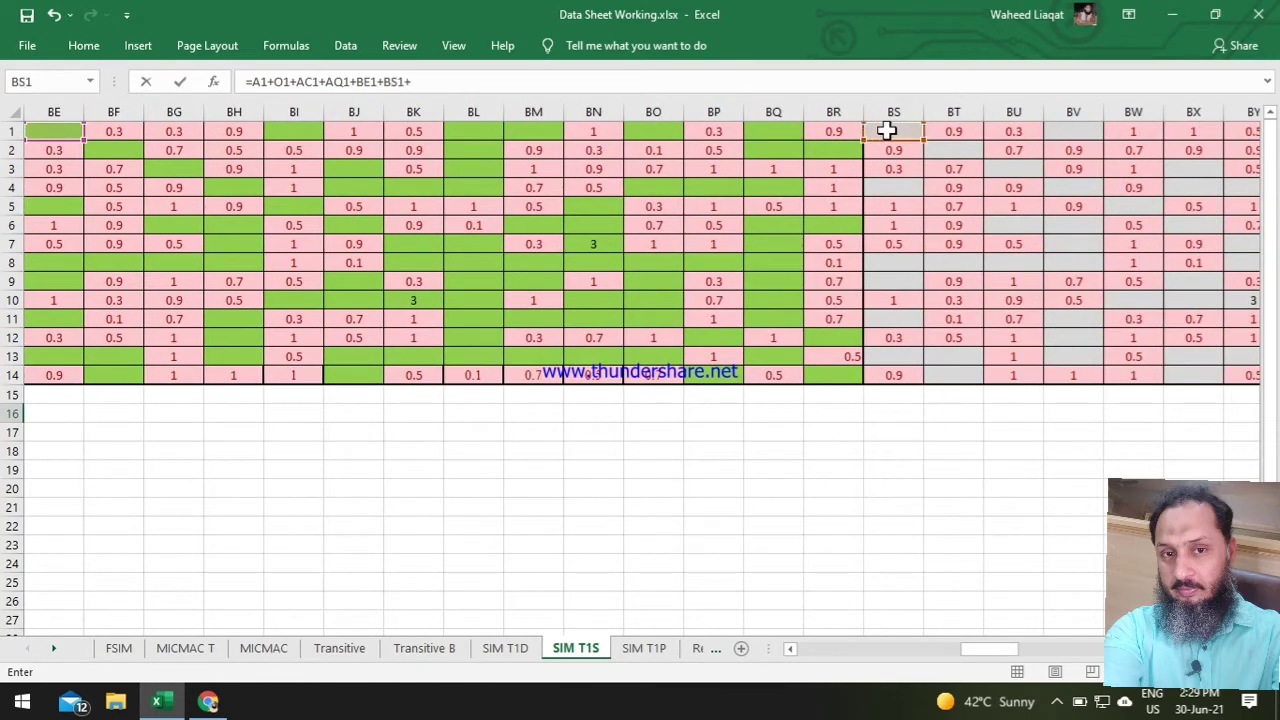
{"action": "type", "text": "+"}
Add the first-row cells CG1, CU1 and DI1 to the A16 addition formula.
{"action": "scroll", "coordinate": [640, 380], "scroll_direction": "right", "scroll_amount": 7}
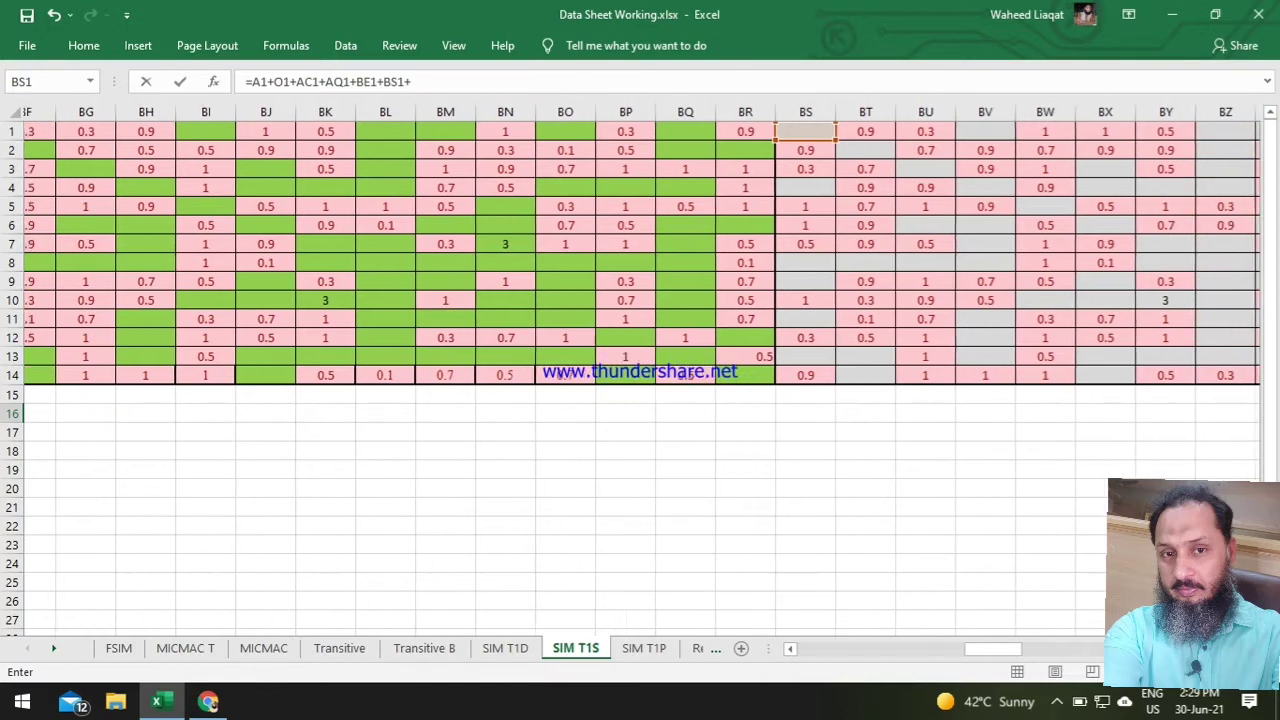
{"action": "scroll", "coordinate": [640, 380], "scroll_direction": "right", "scroll_amount": 6}
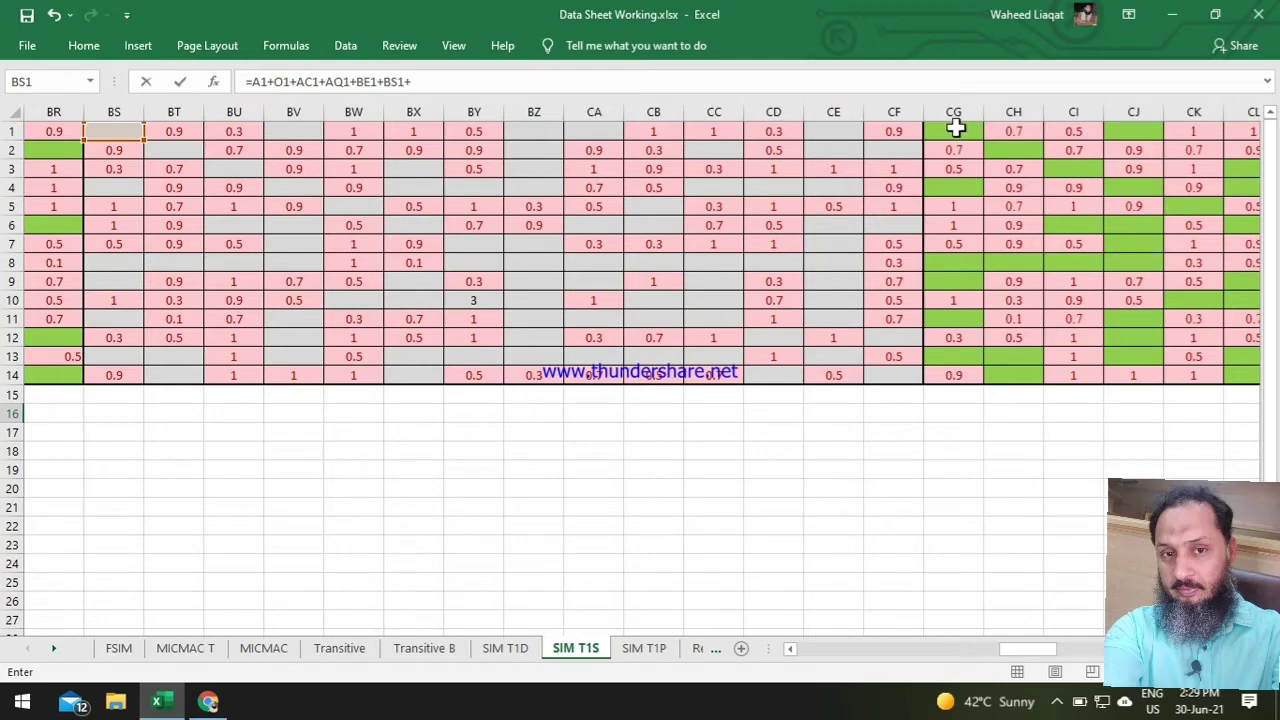
{"action": "left_click", "coordinate": [955, 127]}
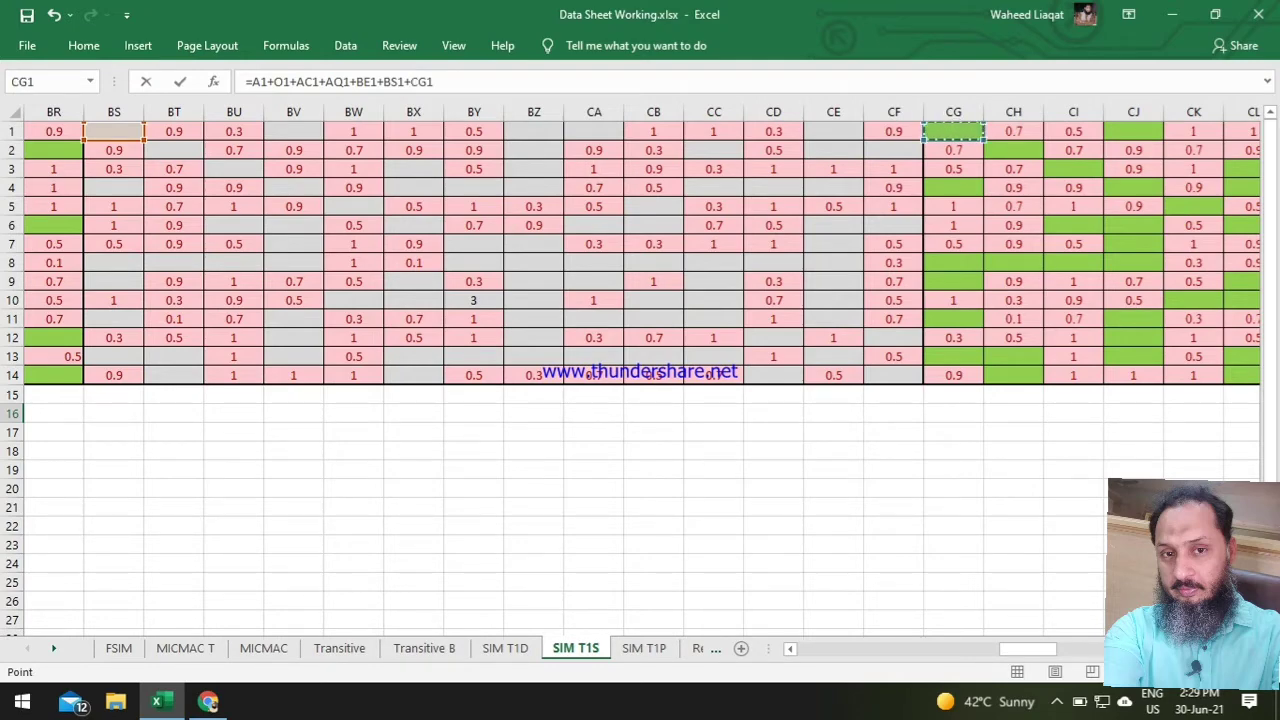
{"action": "scroll", "coordinate": [640, 380], "scroll_direction": "right", "scroll_amount": 10}
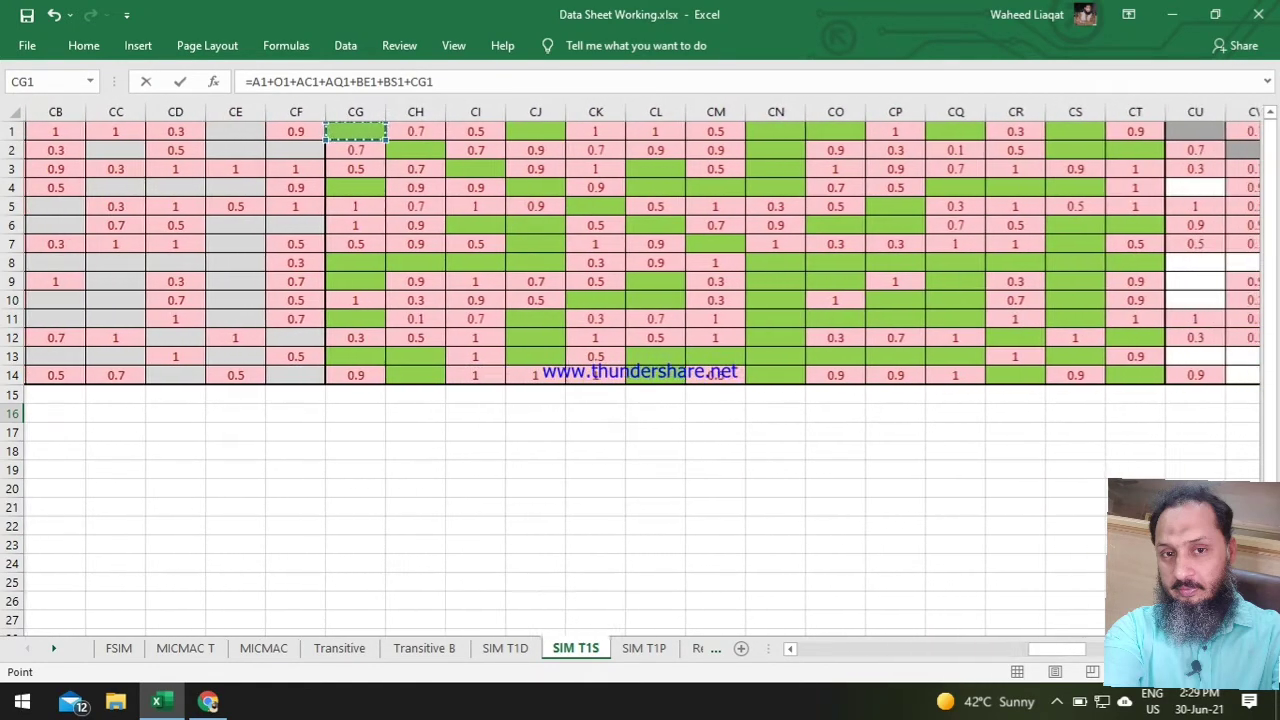
{"action": "scroll", "coordinate": [640, 380], "scroll_direction": "right", "scroll_amount": 5}
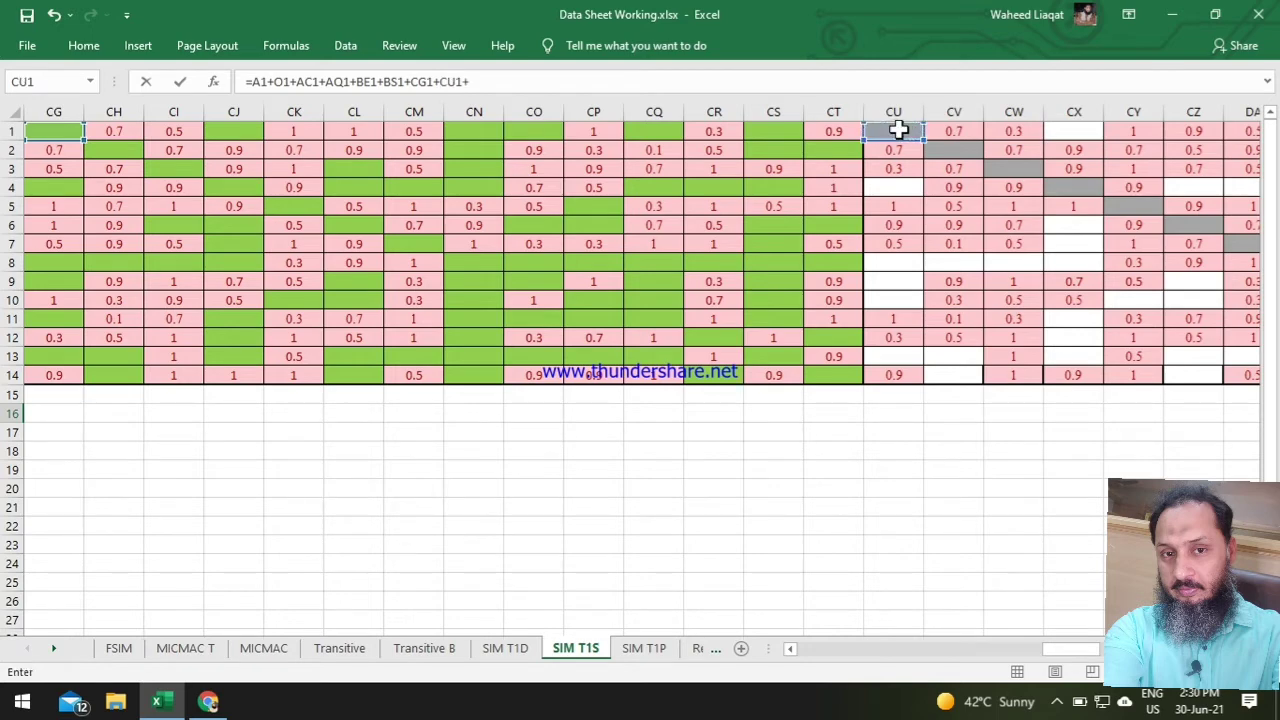
{"action": "scroll", "coordinate": [640, 380], "scroll_direction": "right", "scroll_amount": 7}
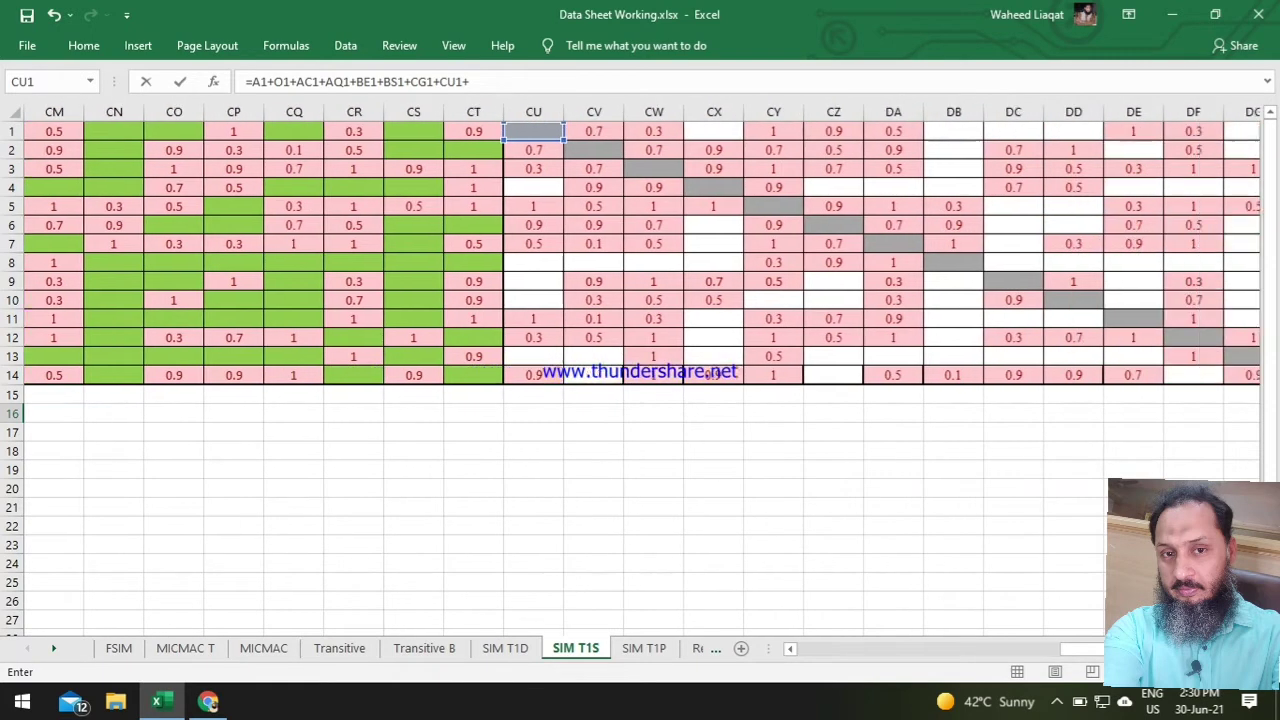
{"action": "scroll", "coordinate": [889, 131], "scroll_direction": "right", "scroll_amount": 7}
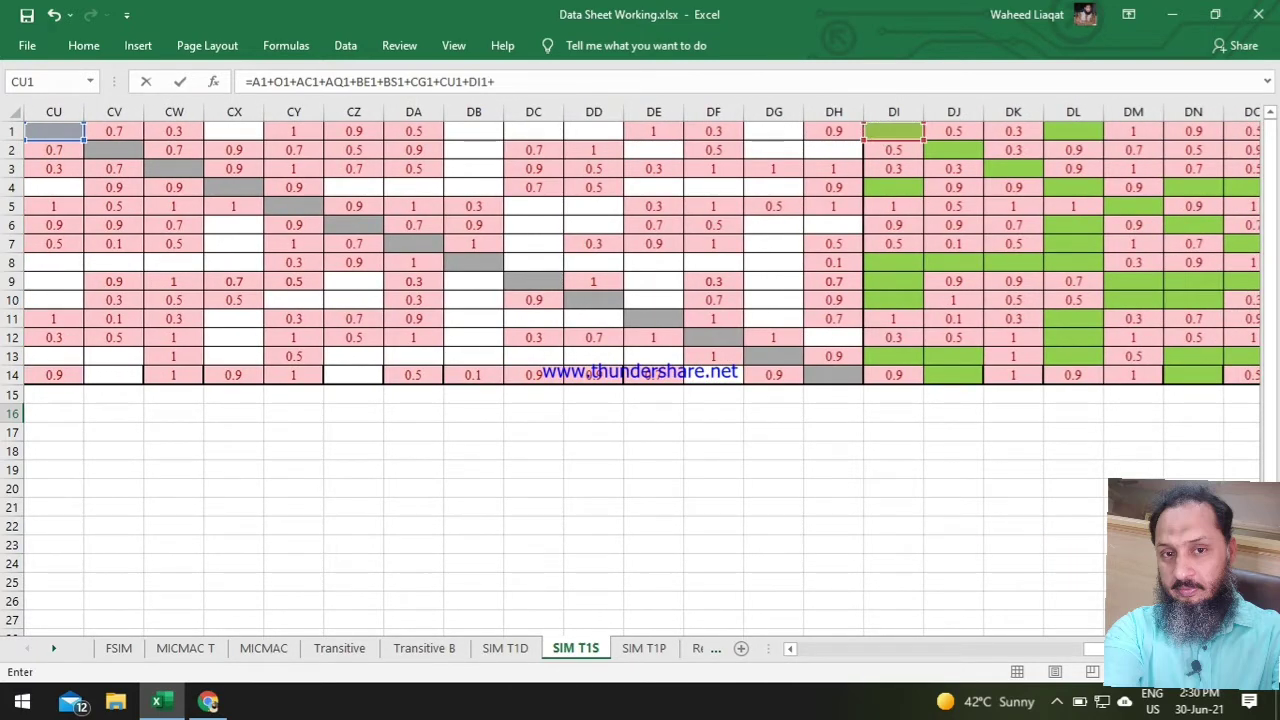
Add DW1 and EK1 as the last terms of the A16 formula and enter it.
{"action": "scroll", "coordinate": [640, 370], "scroll_direction": "right", "scroll_amount": 9}
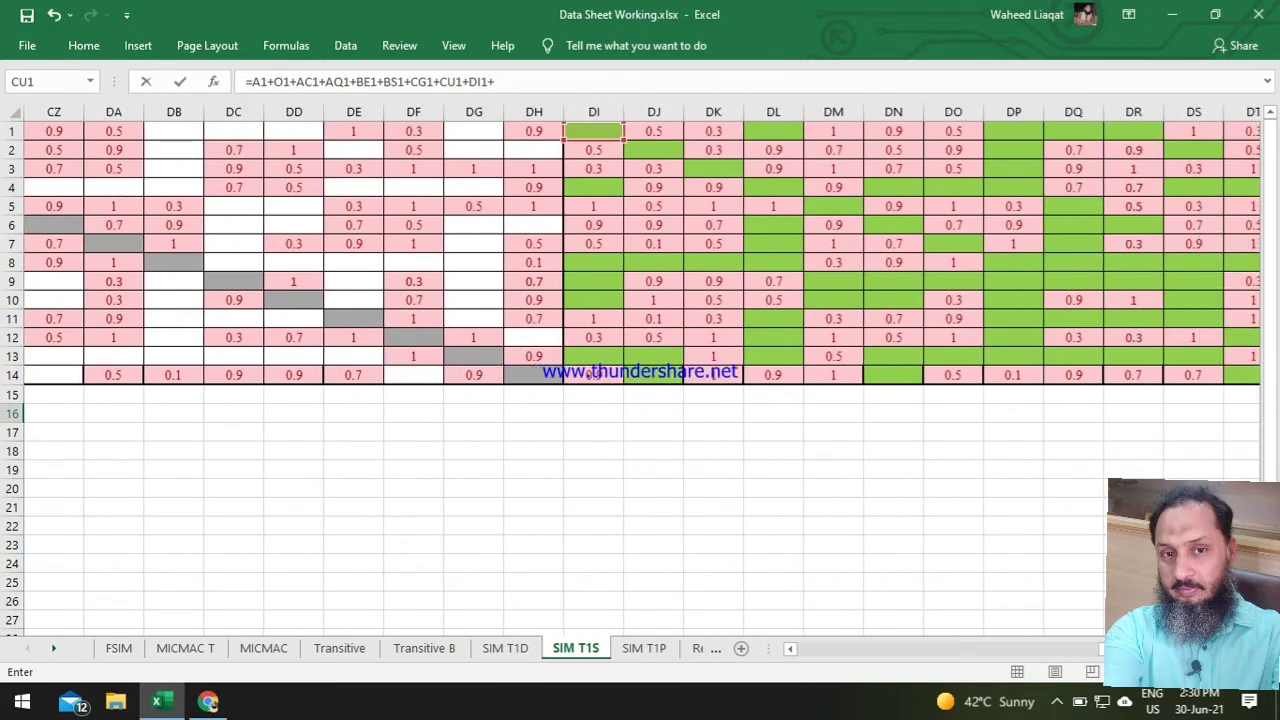
{"action": "scroll", "coordinate": [640, 370], "scroll_direction": "right", "scroll_amount": 6}
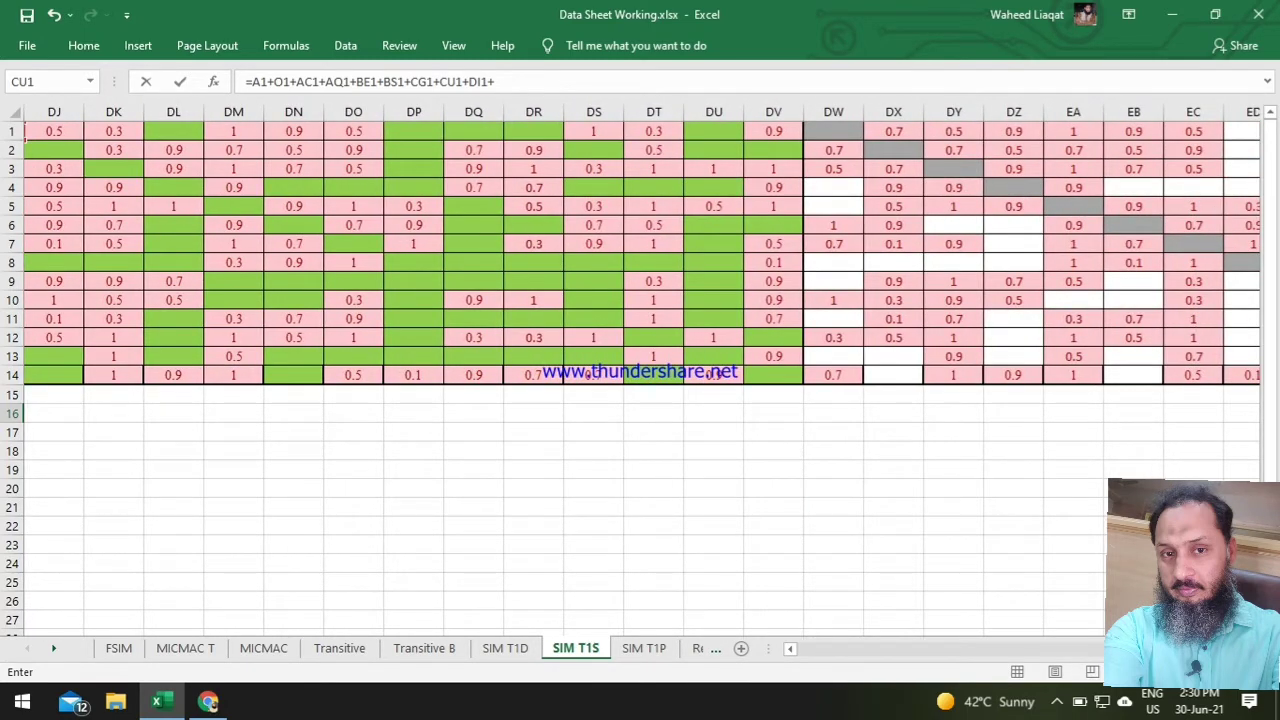
{"action": "left_click", "coordinate": [851, 131]}
{"action": "scroll", "coordinate": [640, 370], "scroll_direction": "right", "scroll_amount": 9}
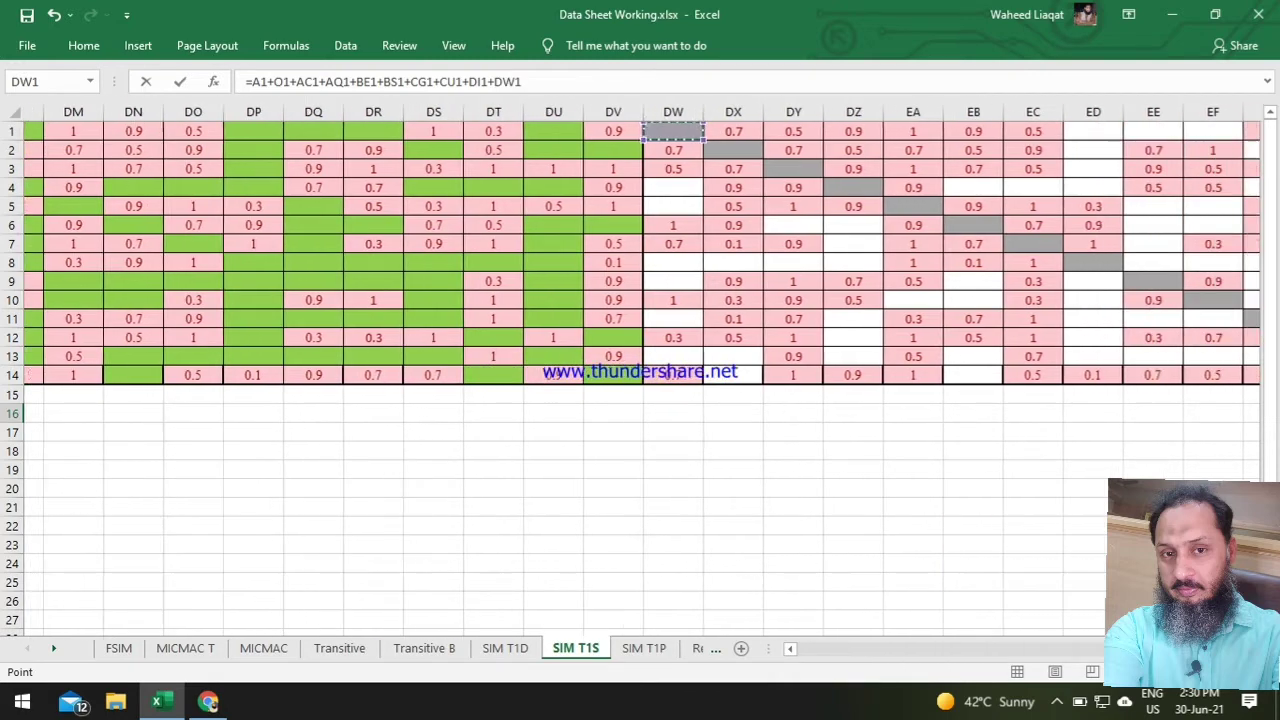
{"action": "scroll", "coordinate": [640, 370], "scroll_direction": "right", "scroll_amount": 6}
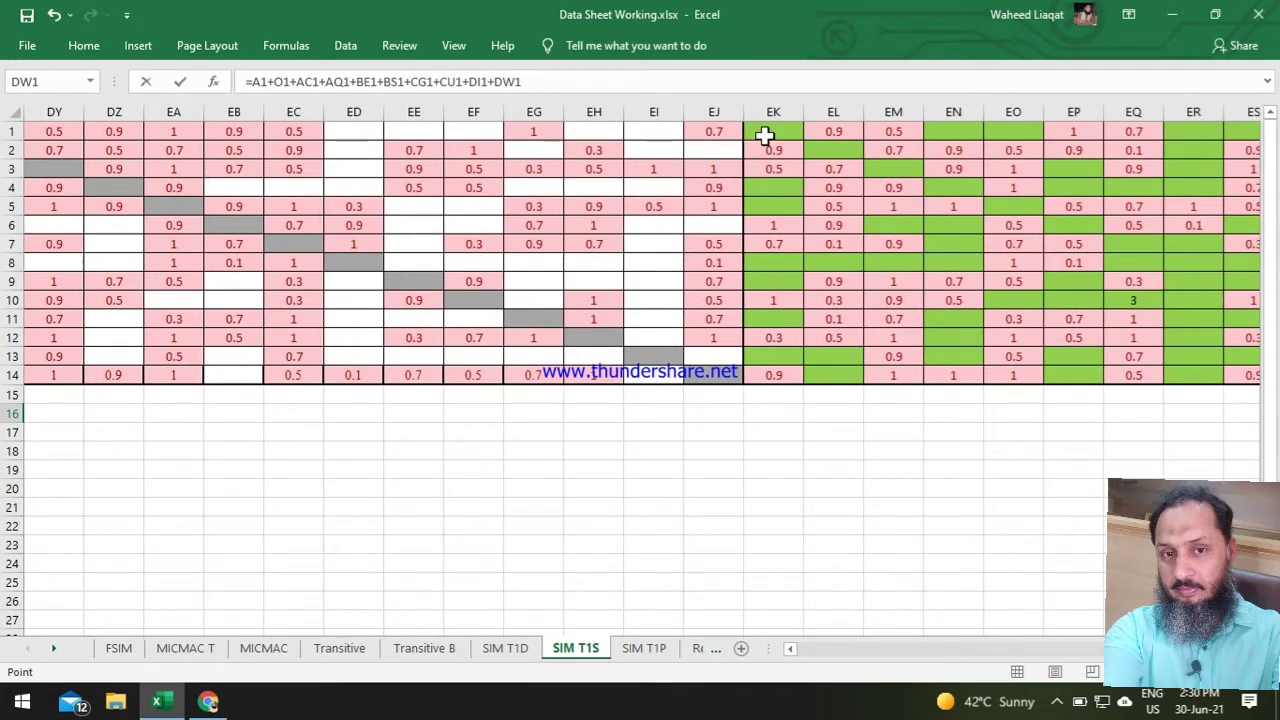
{"action": "type", "text": "+"}
{"action": "left_click", "coordinate": [771, 131]}
{"action": "scroll", "coordinate": [640, 370], "scroll_direction": "right", "scroll_amount": 10}
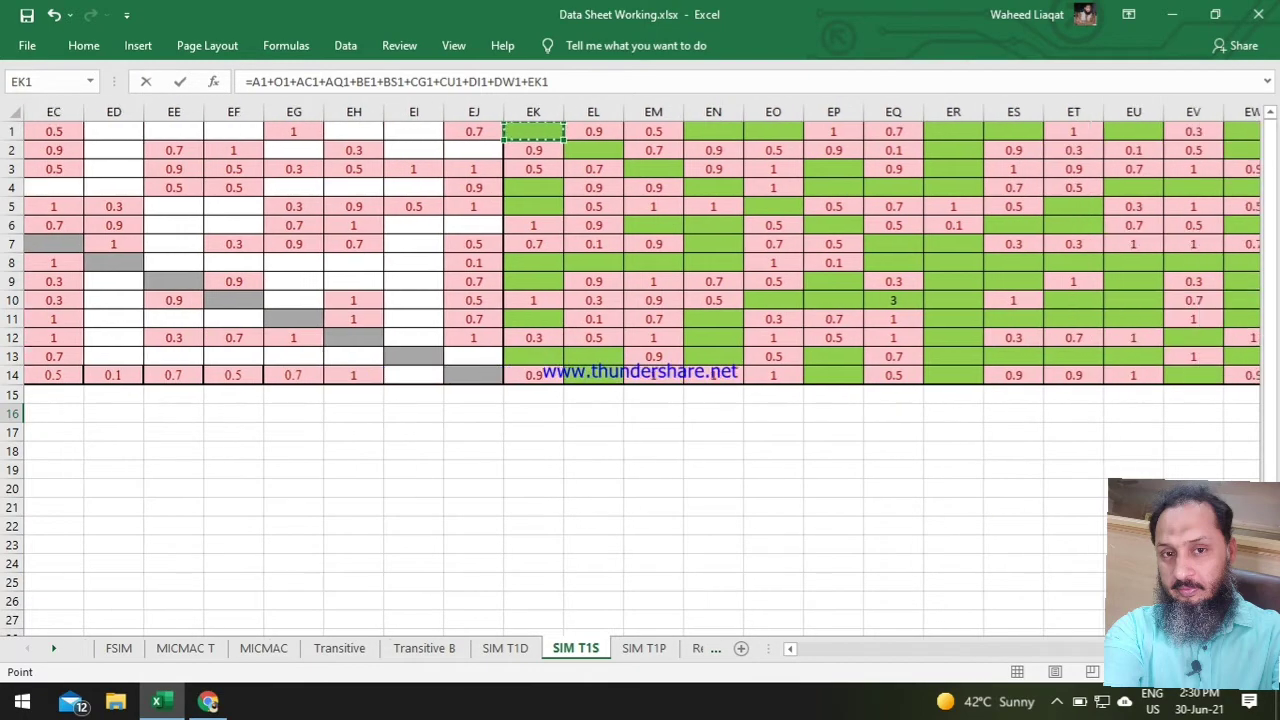
{"action": "scroll", "coordinate": [640, 370], "scroll_direction": "left", "scroll_amount": 20}
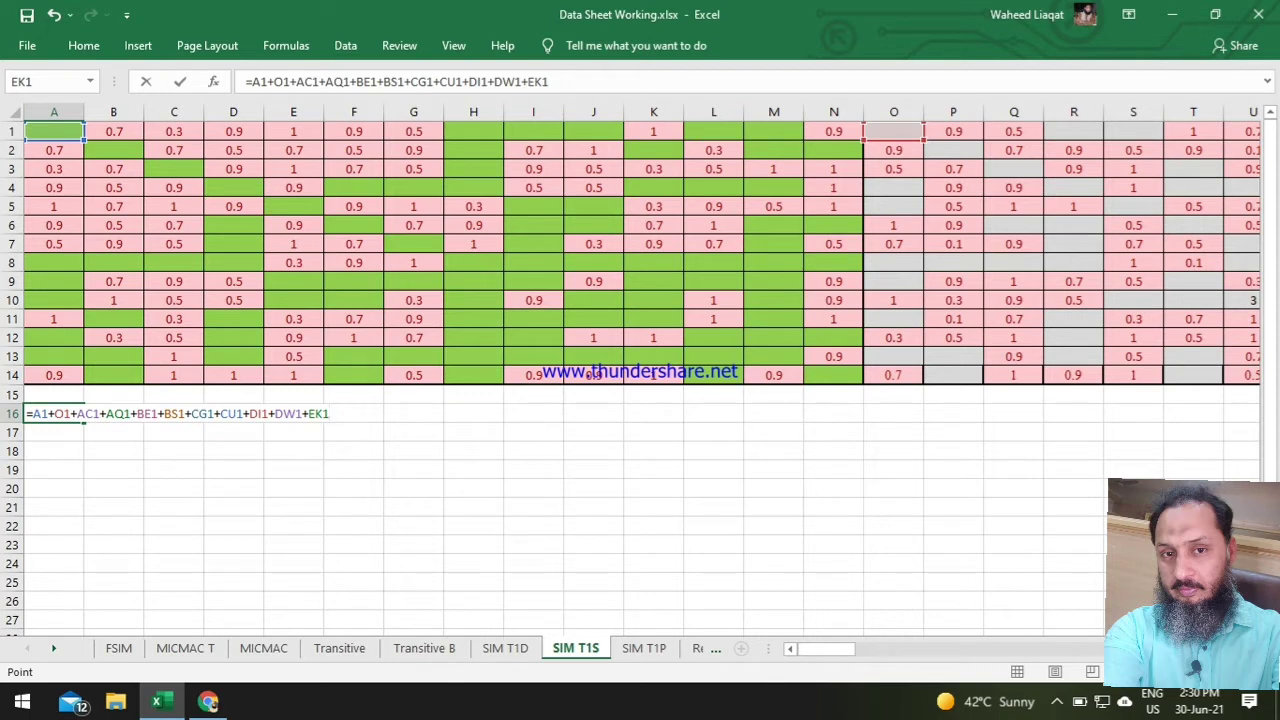
{"action": "key", "text": "Return"}
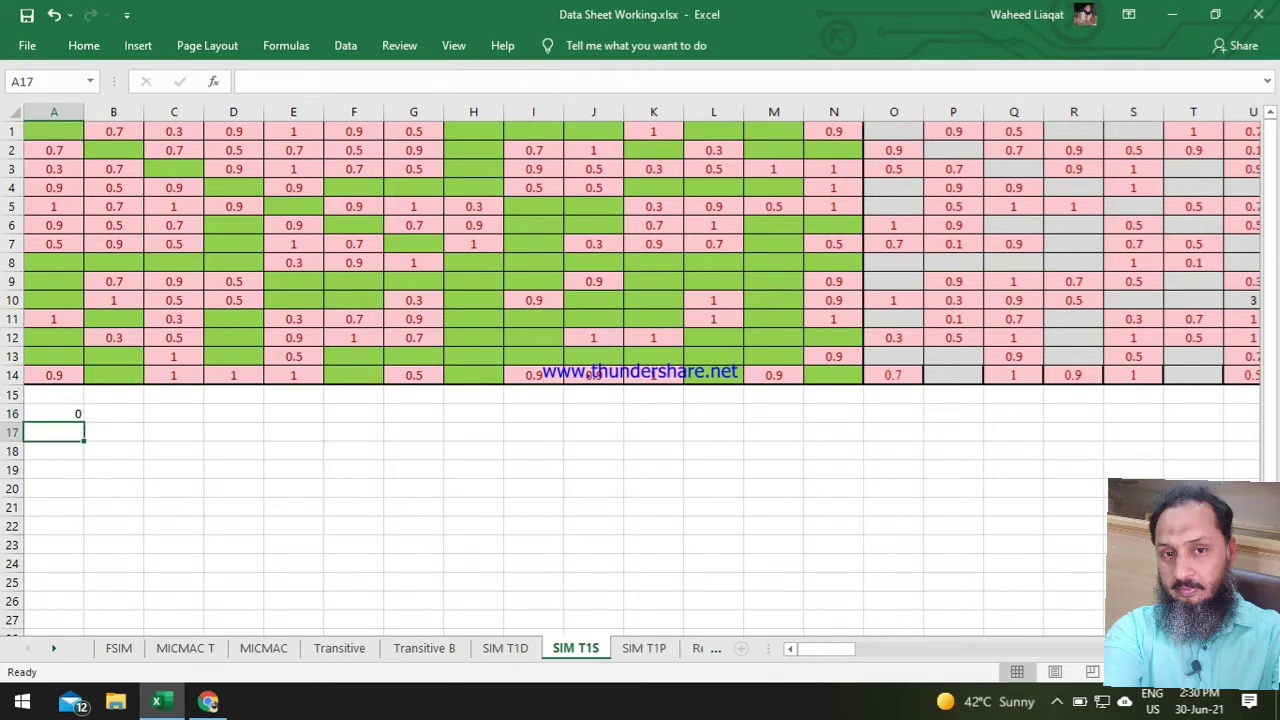
Fill the A16 formula down column A to row 32 and clear the surplus cells A30:A32.
{"action": "left_click", "coordinate": [76, 415]}
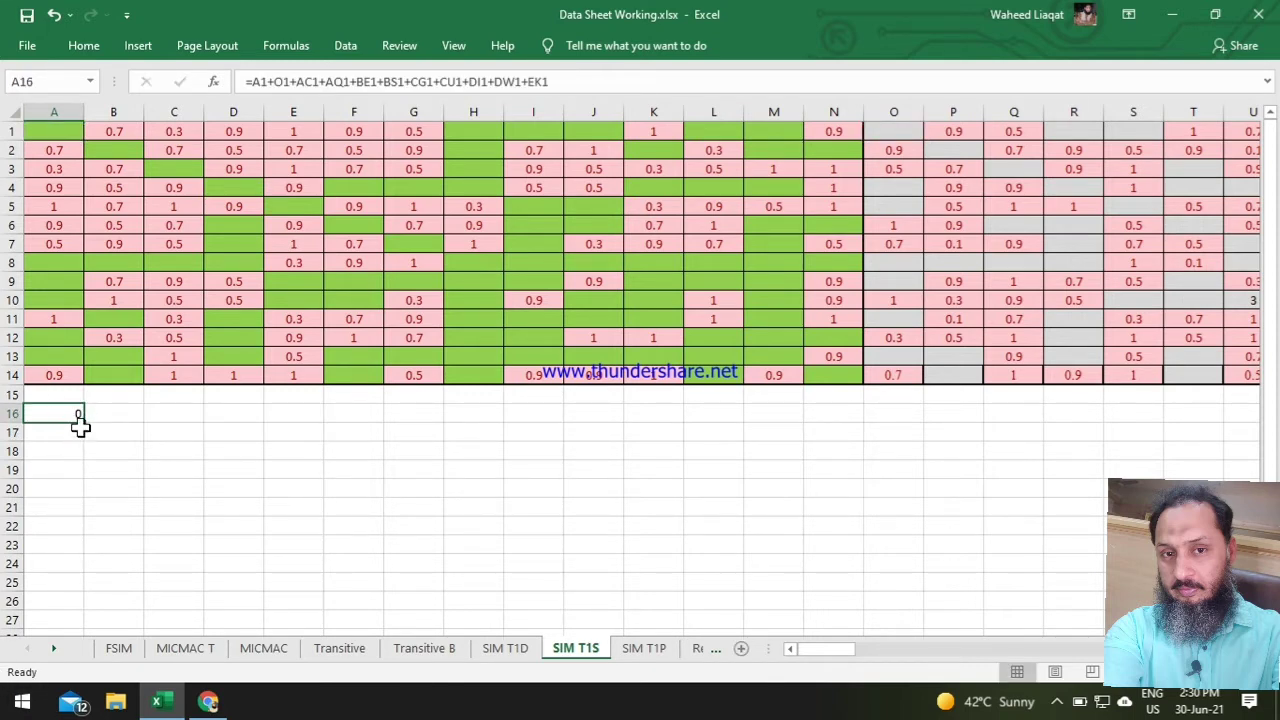
{"action": "left_click_drag", "start_coordinate": [83, 424], "coordinate": [97, 605]}
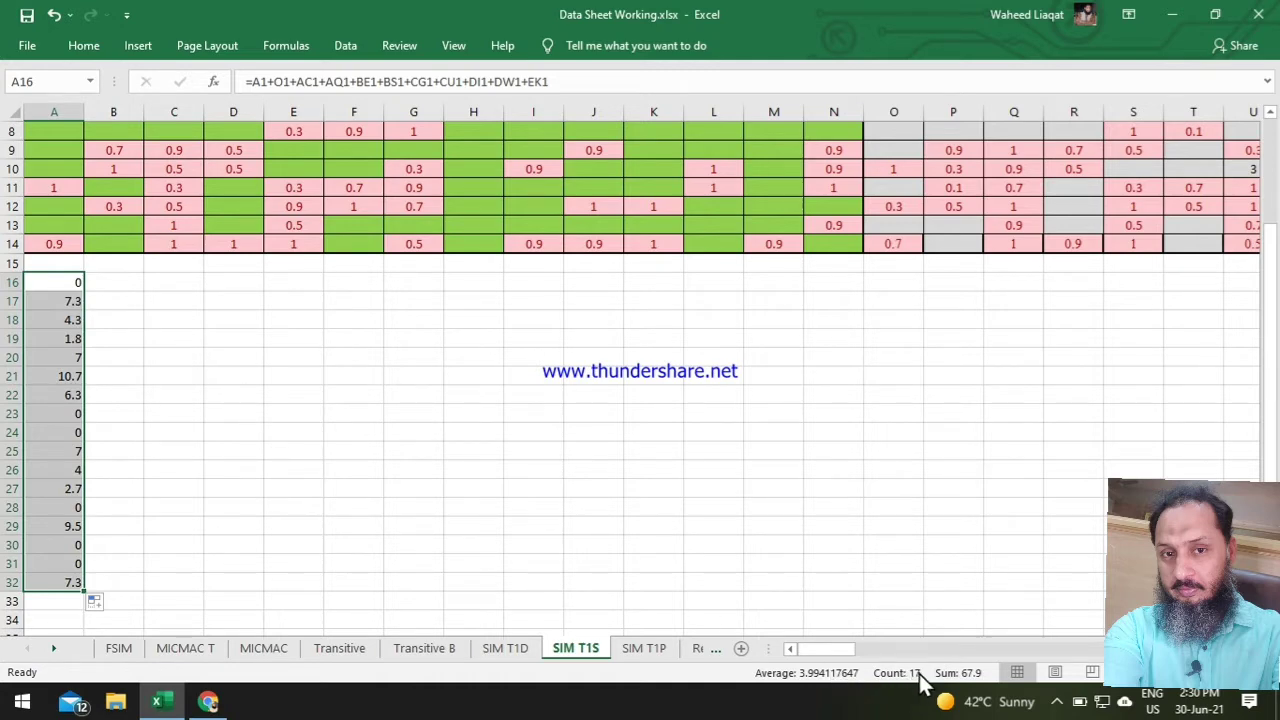
{"action": "left_click", "coordinate": [174, 563]}
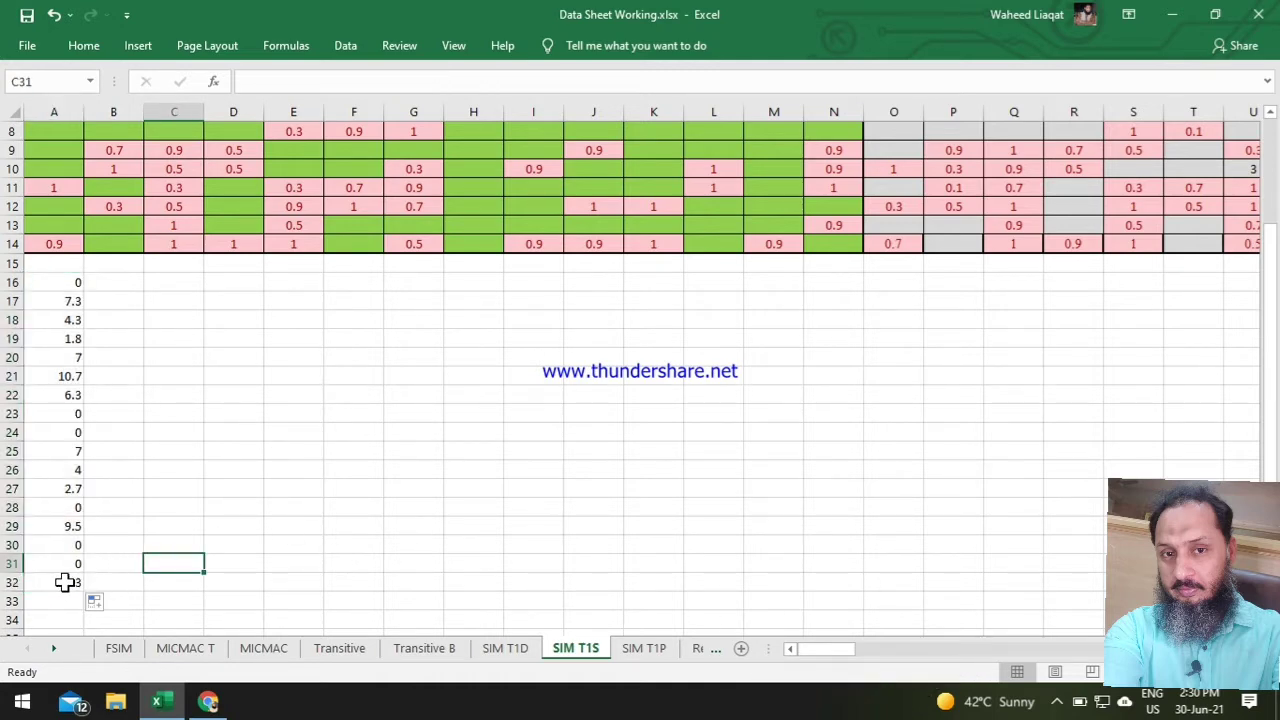
{"action": "left_click_drag", "start_coordinate": [64, 582], "coordinate": [64, 545]}
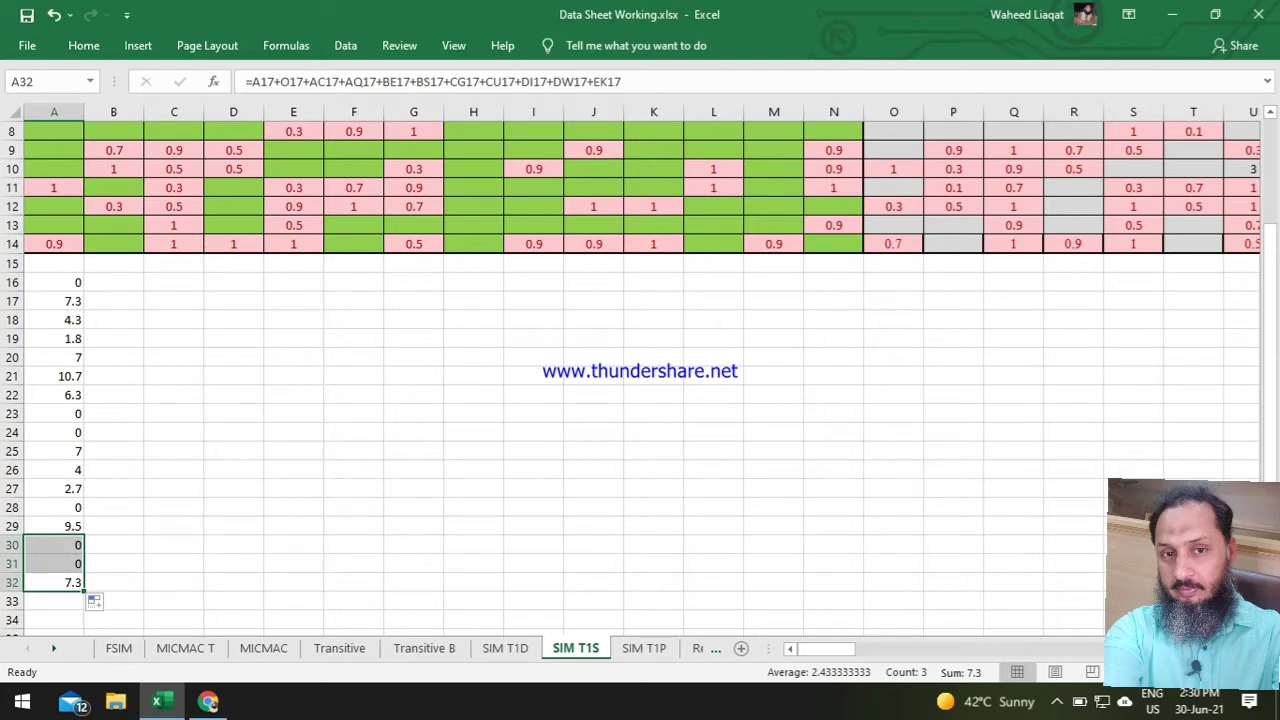
{"action": "key", "text": "Delete"}
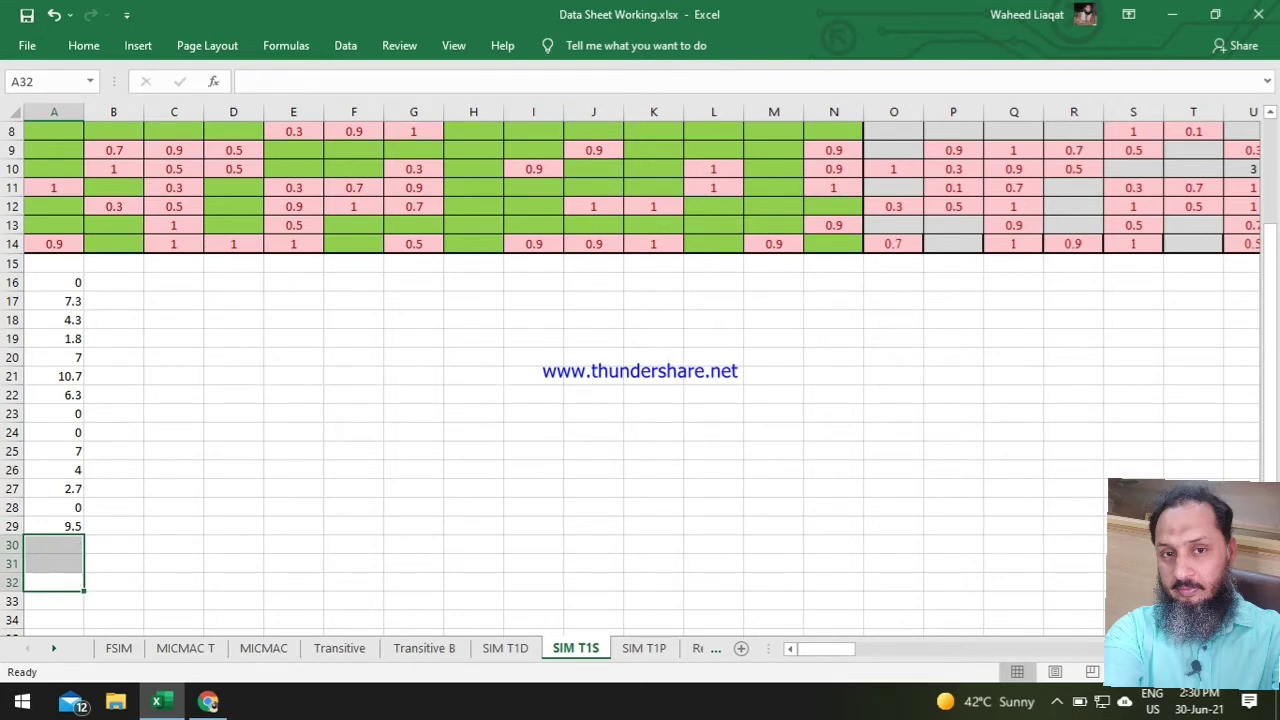
{"action": "left_click", "coordinate": [199, 432]}
Check which cells the copied formulas in A17 and A22 reference.
{"action": "double_click", "coordinate": [66, 301]}
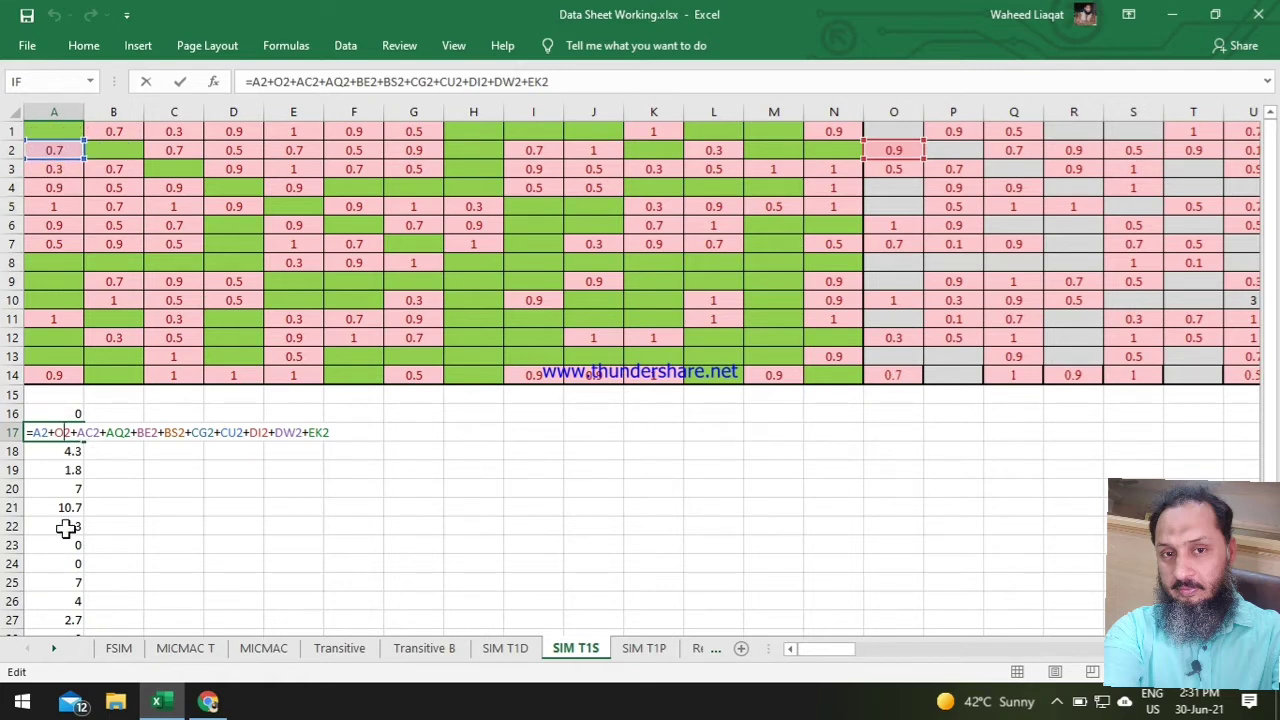
{"action": "double_click", "coordinate": [61, 523]}
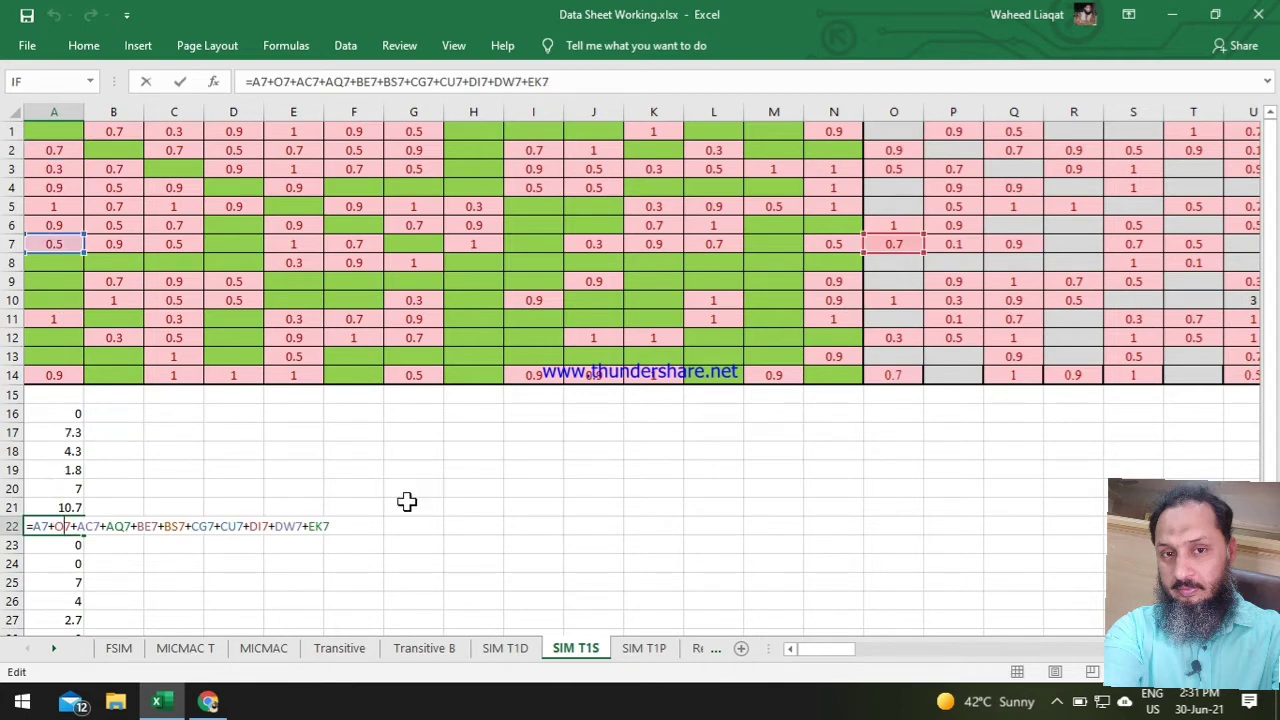
{"action": "left_click", "coordinate": [318, 466]}
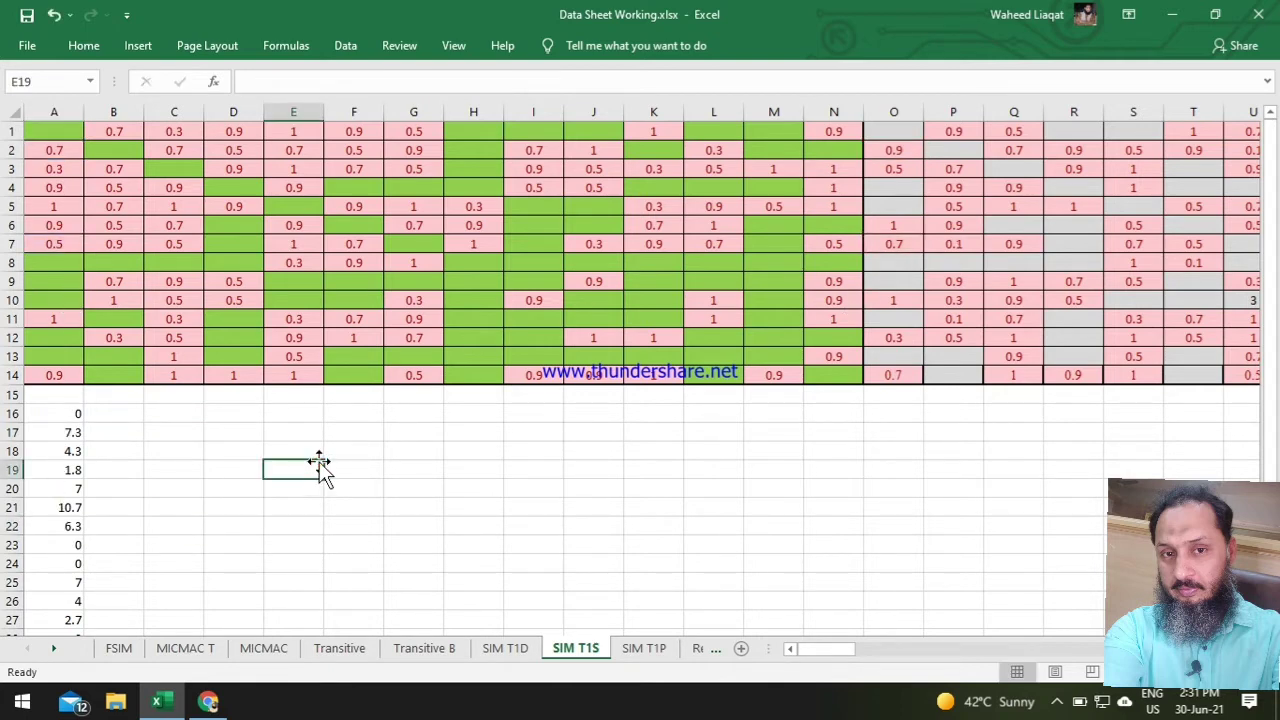
Fill the A16 formula across to column N and down to row 29, covering A16:N29.
{"action": "left_click", "coordinate": [66, 412]}
{"action": "left_click_drag", "start_coordinate": [82, 427], "coordinate": [863, 480]}
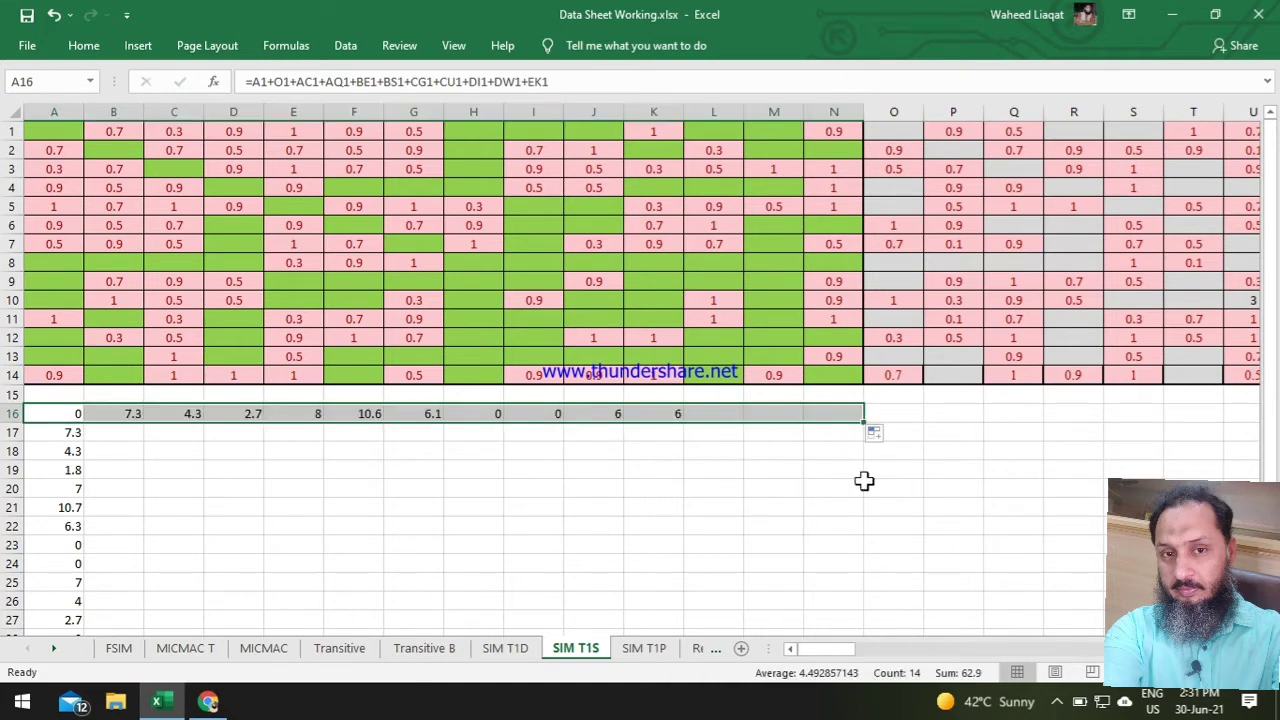
{"action": "double_click", "coordinate": [845, 413]}
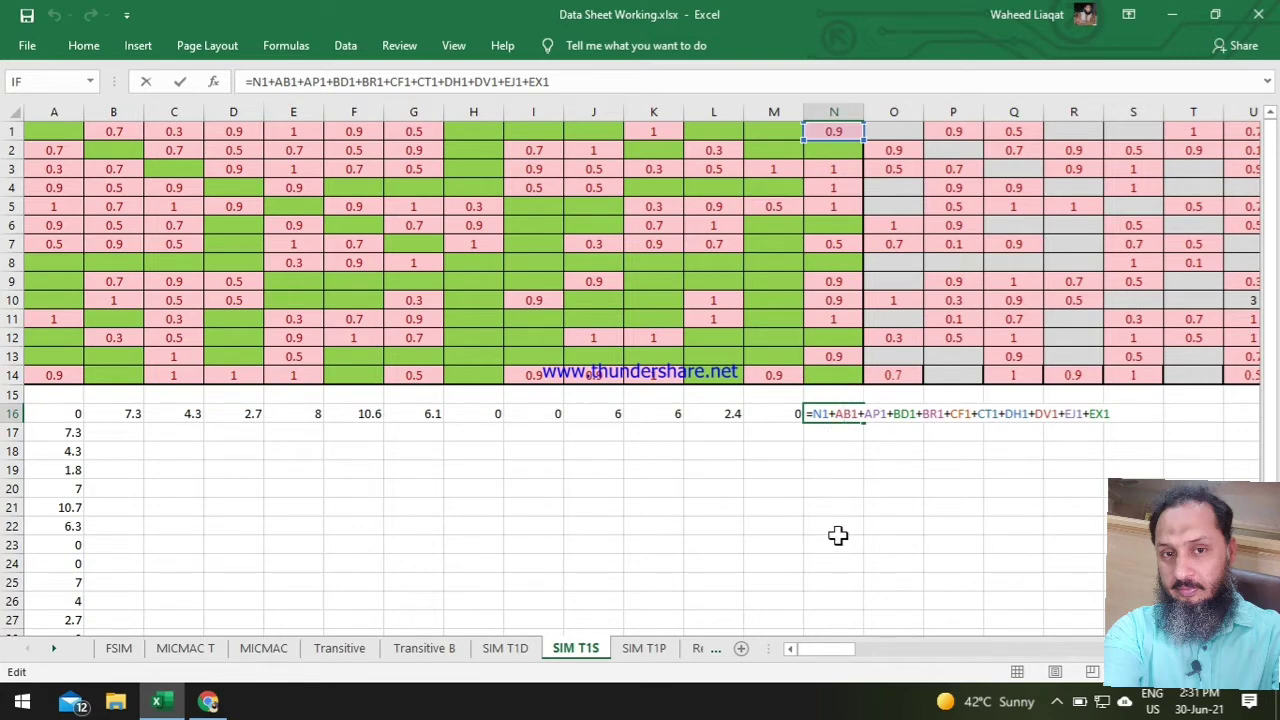
{"action": "key", "text": "Return"}
{"action": "scroll", "coordinate": [466, 554], "scroll_direction": "down", "scroll_amount": 2}
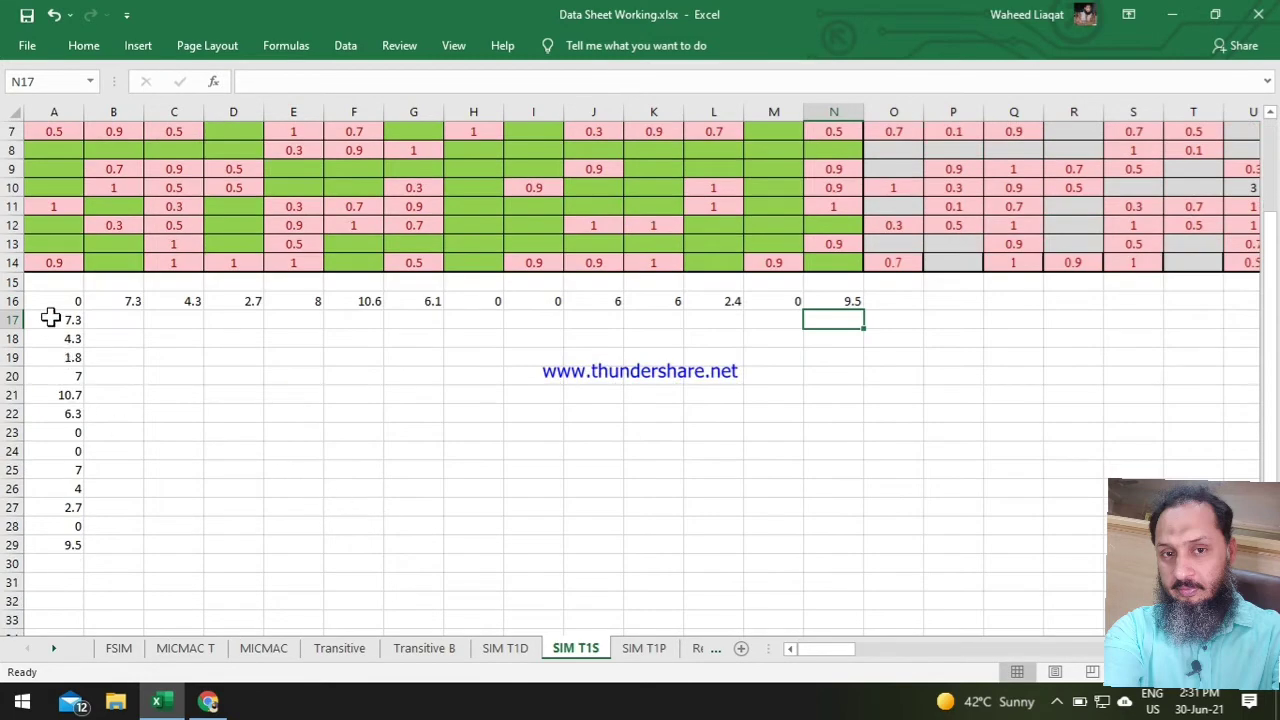
{"action": "left_click_drag", "start_coordinate": [50, 305], "coordinate": [852, 552]}
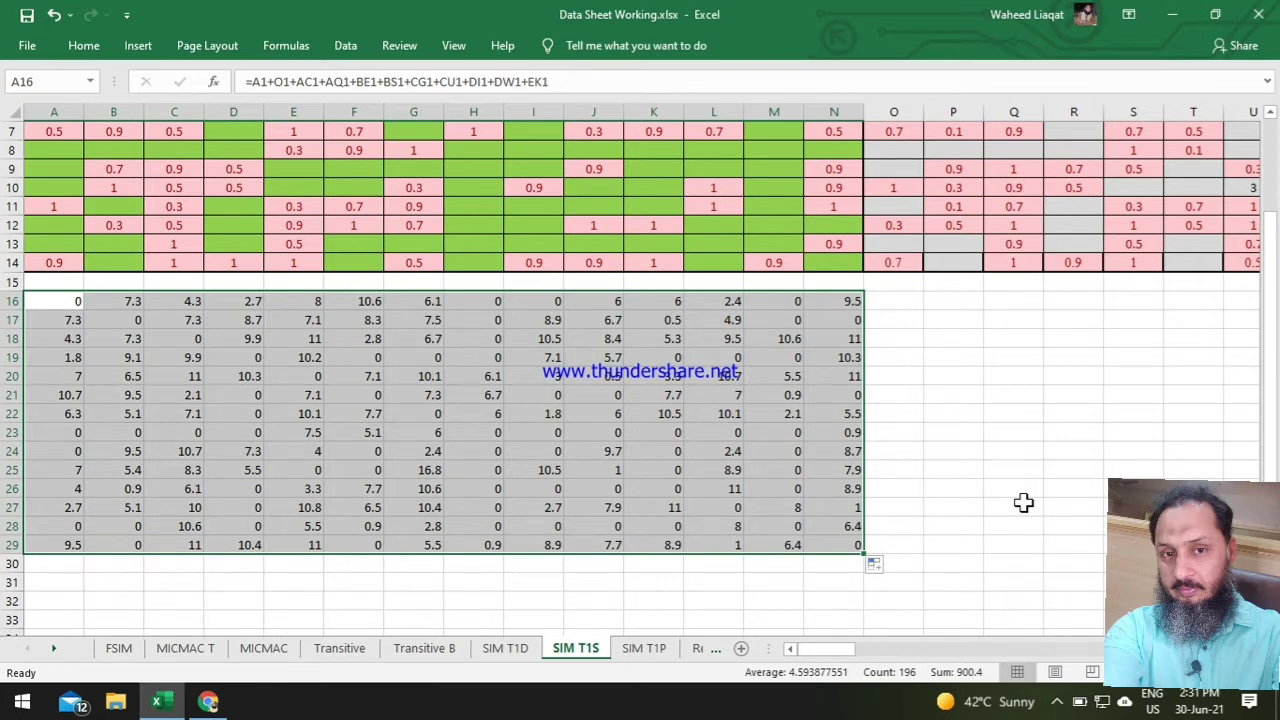
Total the first row of the new matrix in O16 with =SUM(A16:N16).
{"action": "left_click", "coordinate": [903, 298]}
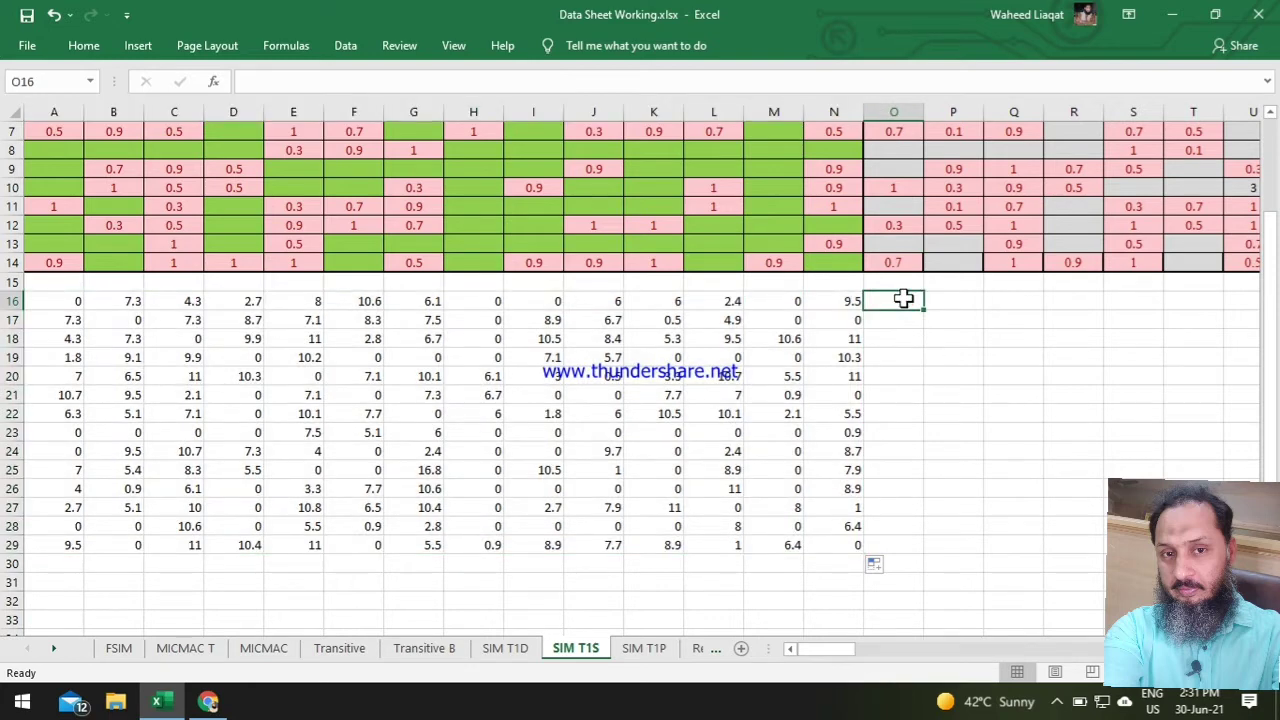
{"action": "left_click", "coordinate": [87, 51]}
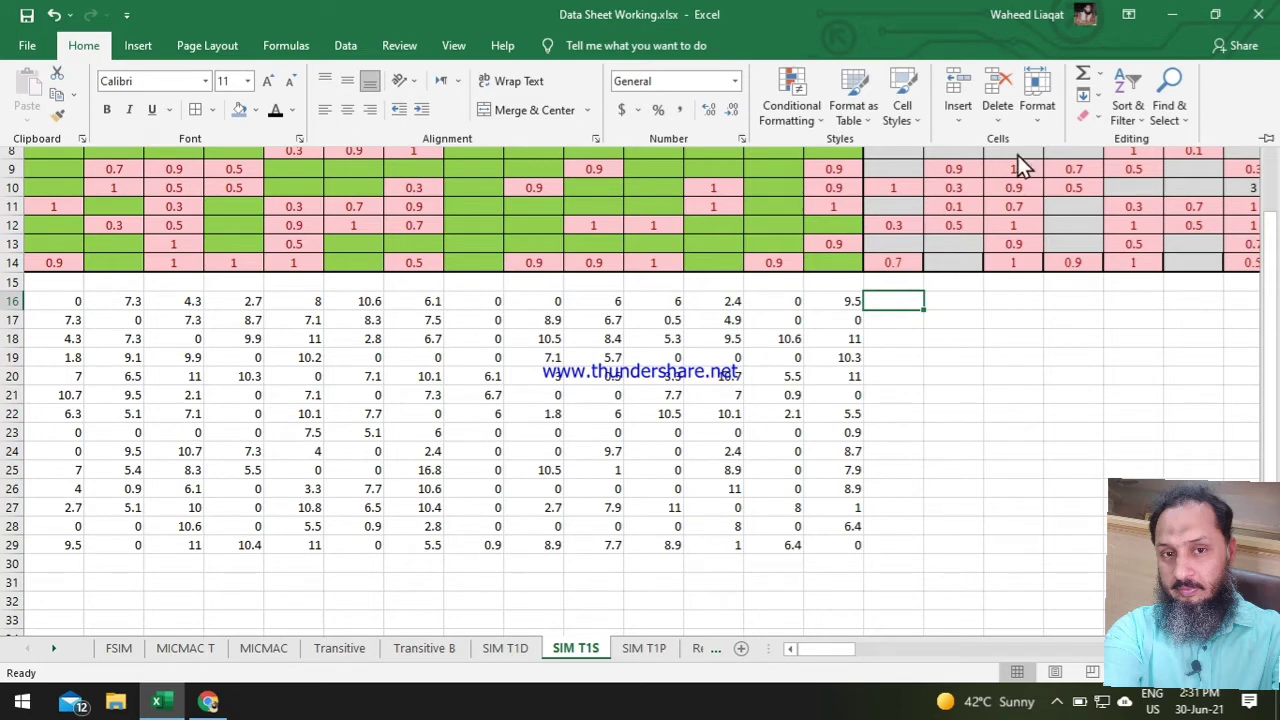
{"action": "left_click", "coordinate": [1085, 85]}
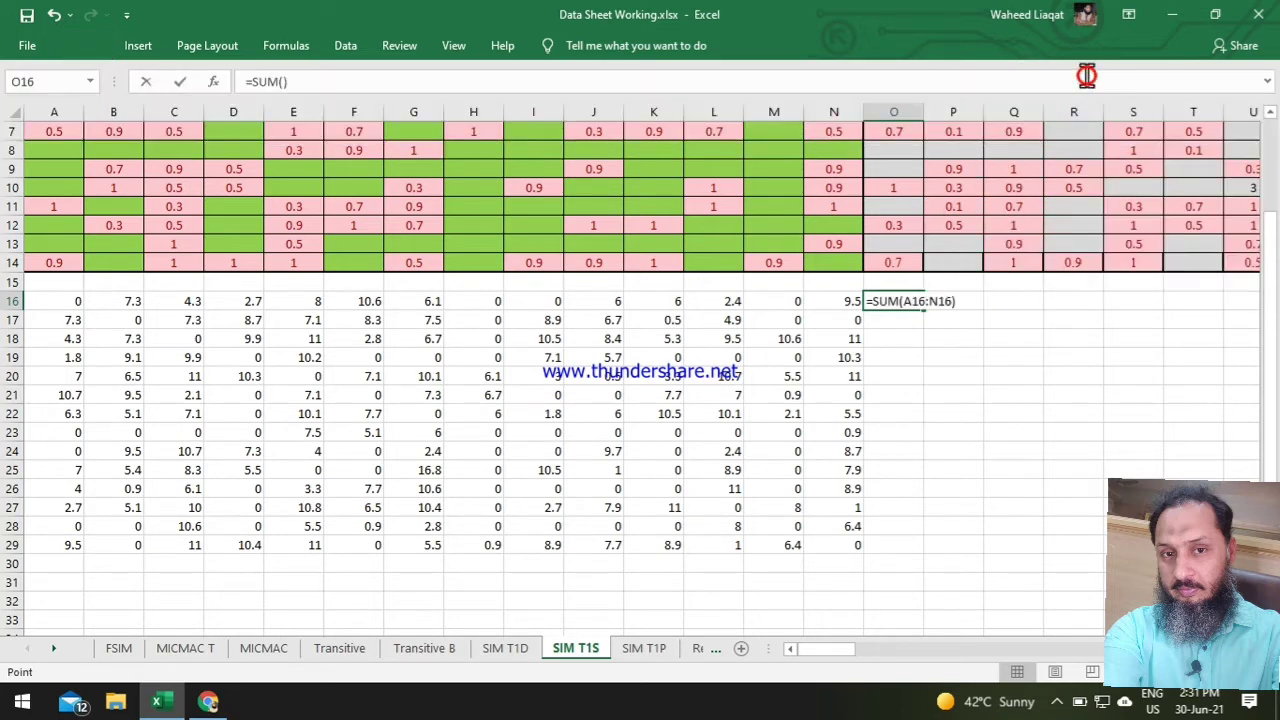
{"action": "key", "text": "Return"}
{"action": "left_click", "coordinate": [906, 300]}
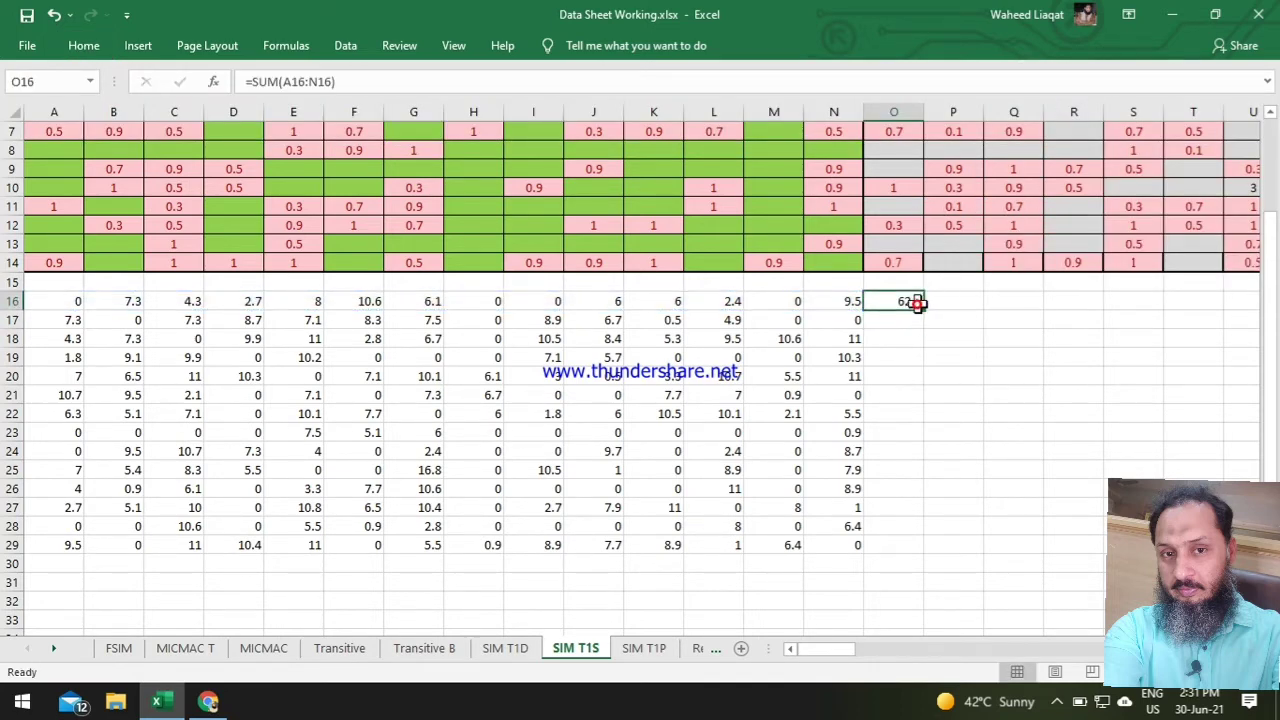
Fill the row-total formula down to O29 and total each column in row 30 with =SUM(A16:A29), filled across to O30.
{"action": "left_click_drag", "start_coordinate": [924, 310], "coordinate": [916, 552]}
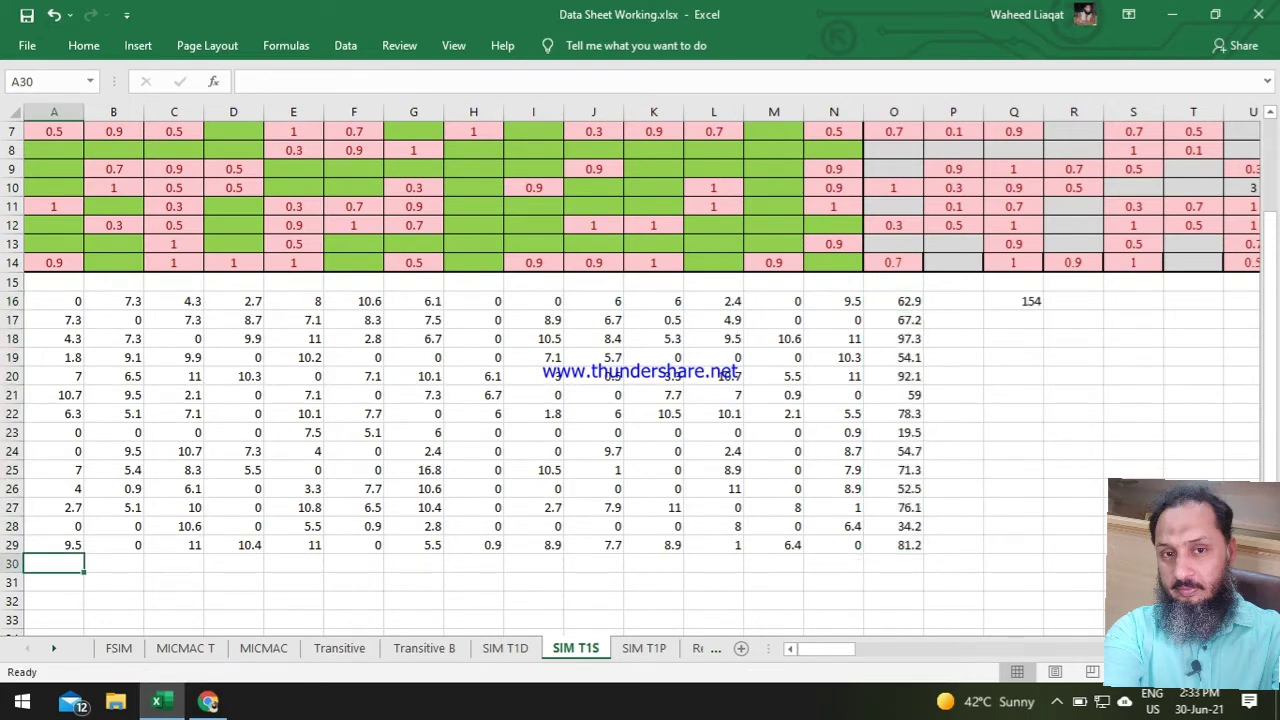
{"action": "left_click", "coordinate": [86, 46]}
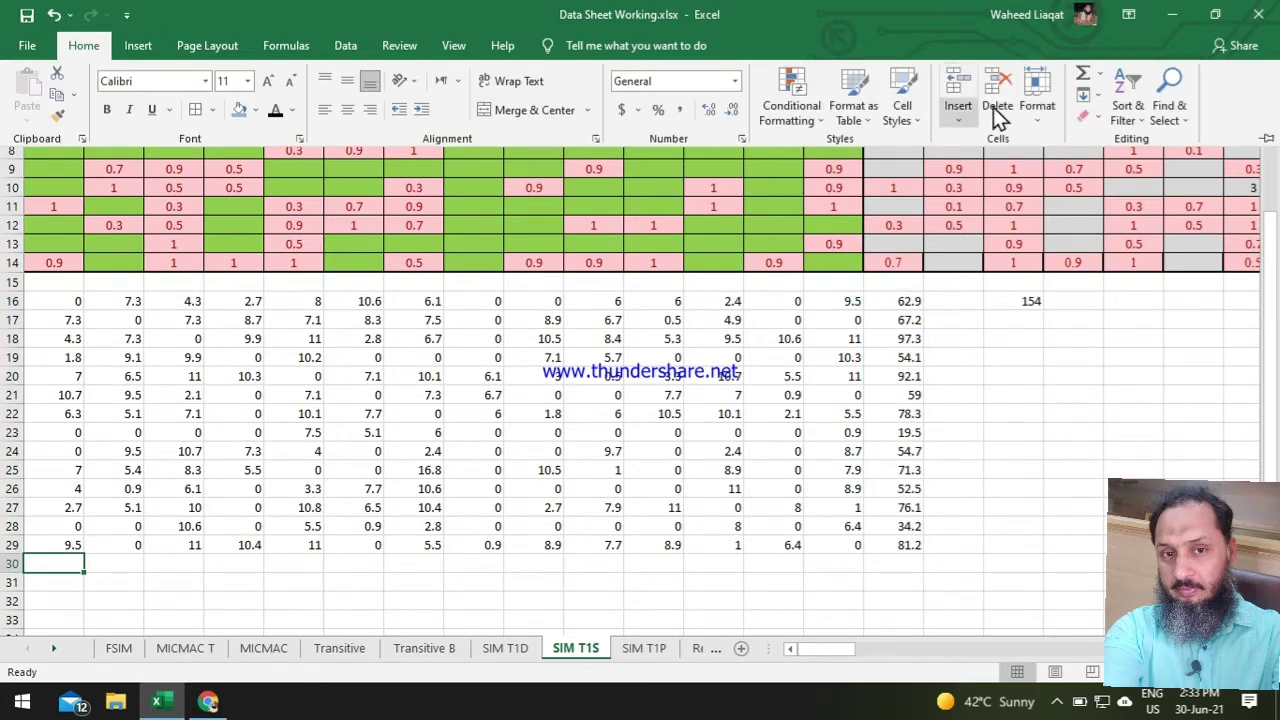
{"action": "left_click", "coordinate": [1084, 80]}
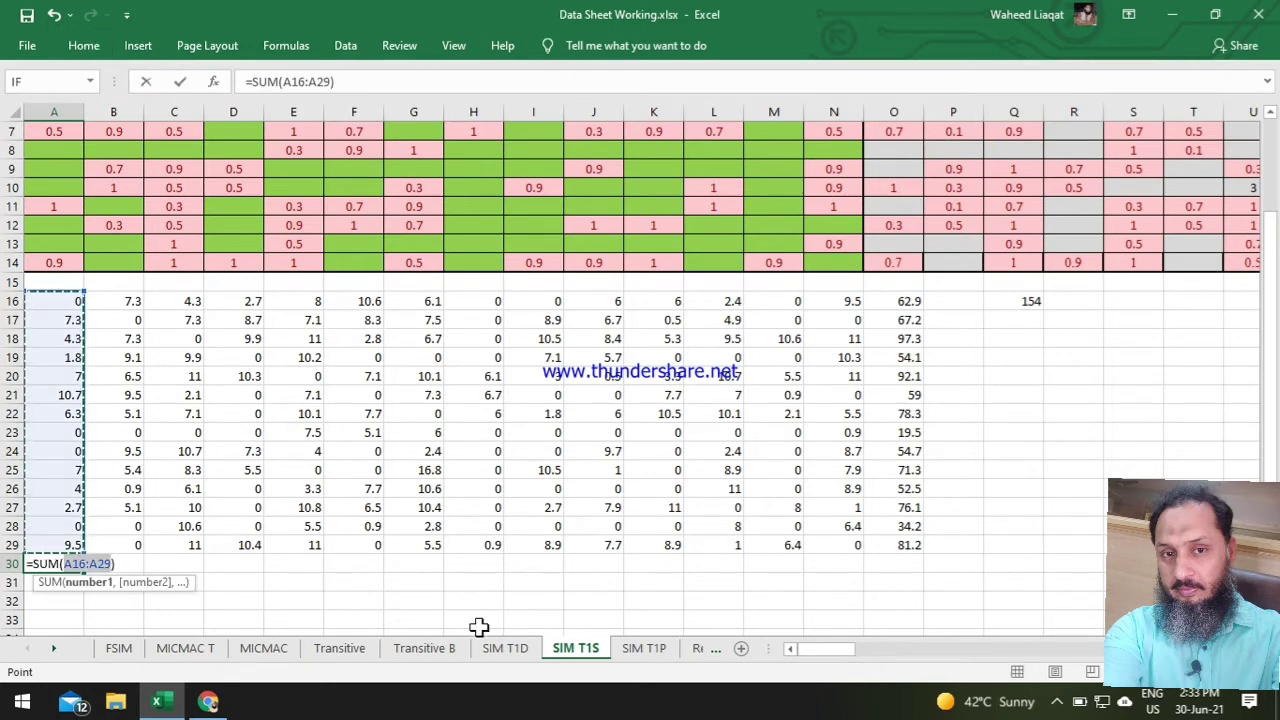
{"action": "key", "text": "Return"}
{"action": "left_click", "coordinate": [61, 562]}
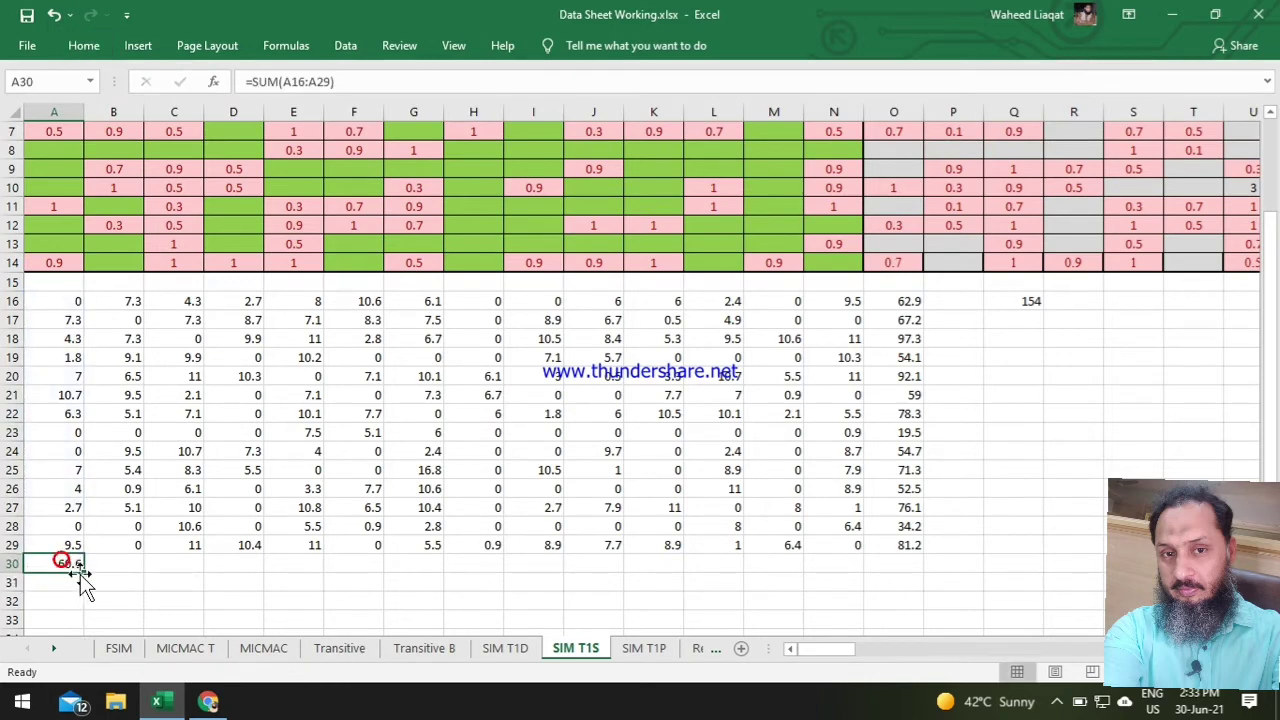
{"action": "left_click_drag", "start_coordinate": [84, 574], "coordinate": [918, 577]}
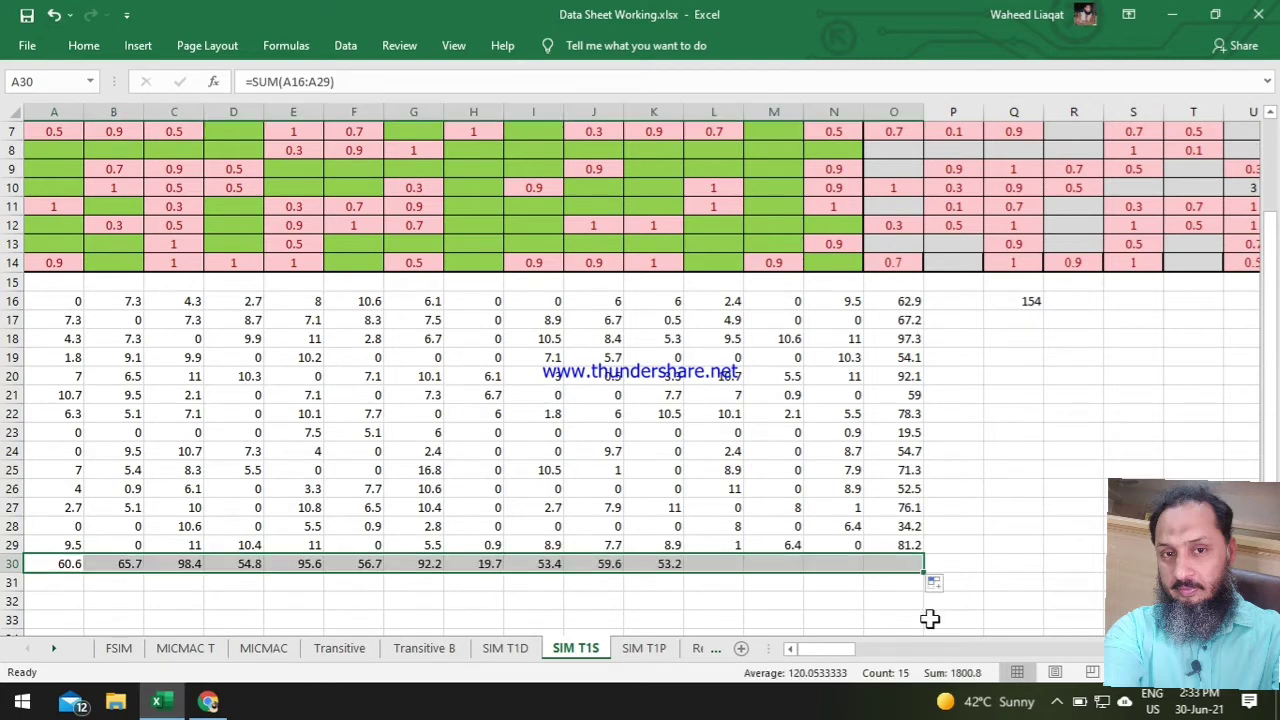
{"action": "left_click", "coordinate": [1020, 565]}
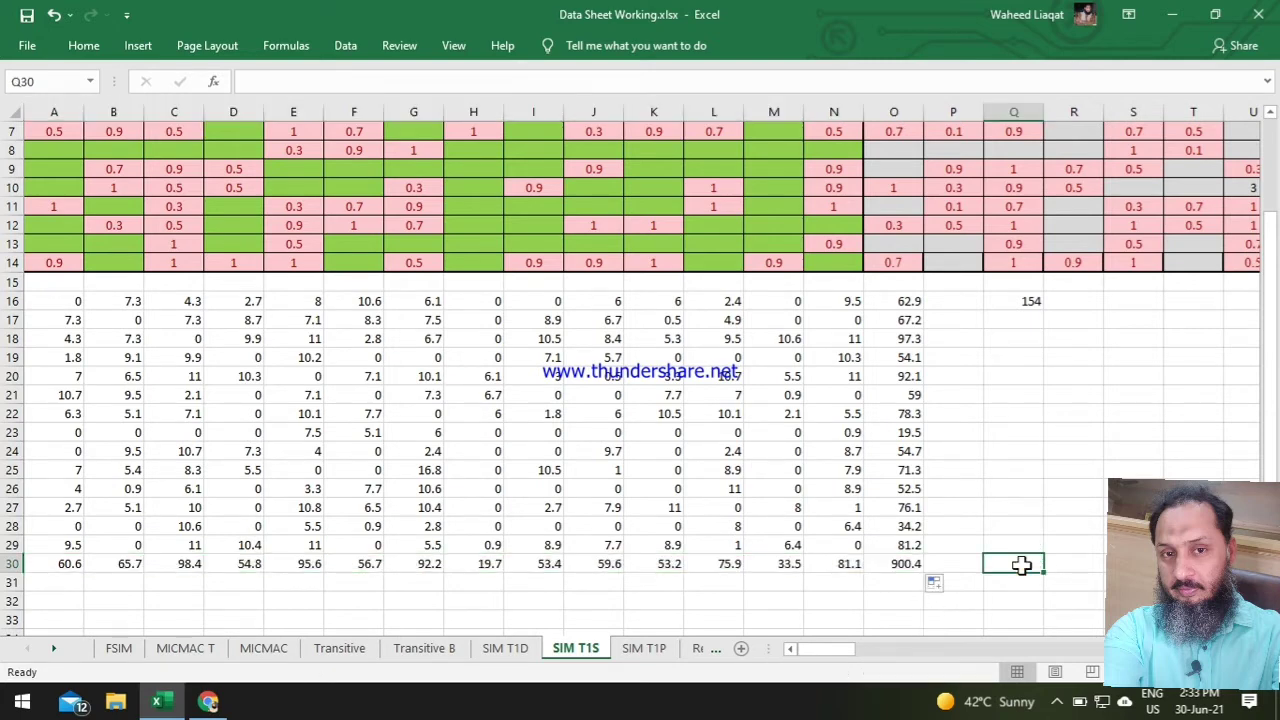
{"action": "left_click", "coordinate": [890, 566]}
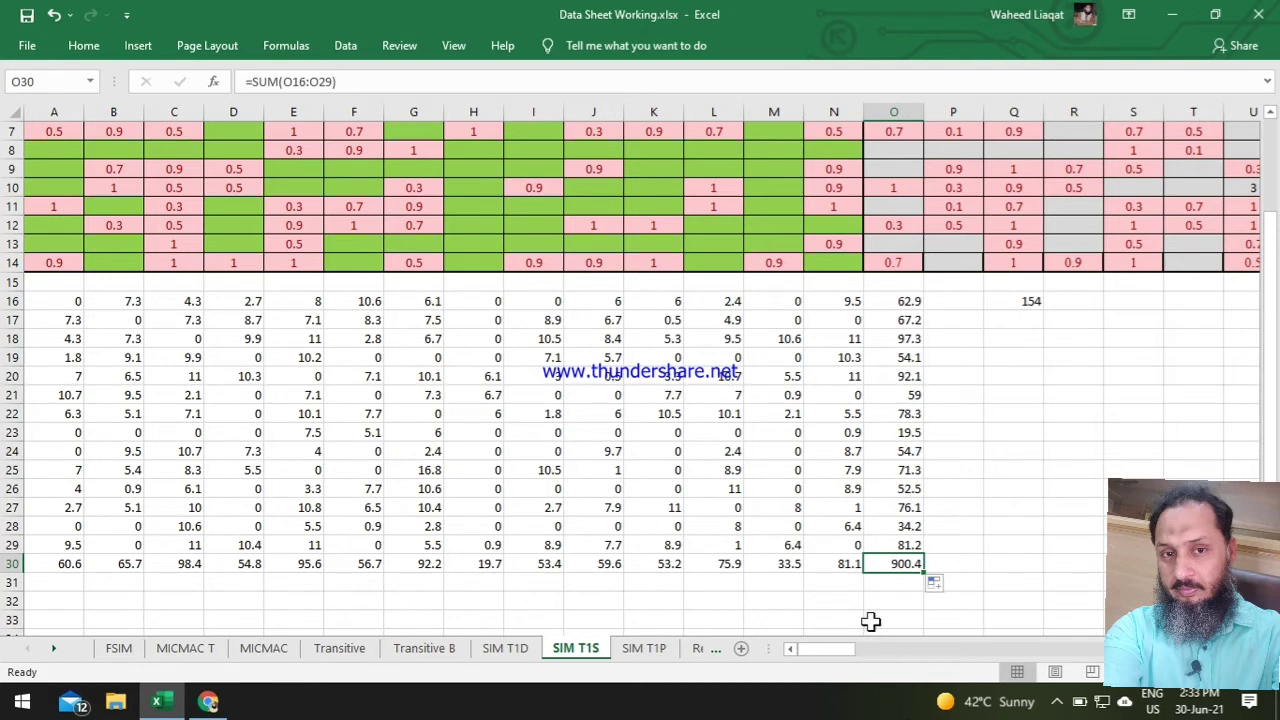
Add up the column totals in cell N31 with =SUM(A30:N30).
{"action": "left_click", "coordinate": [948, 566]}
{"action": "left_click", "coordinate": [848, 584]}
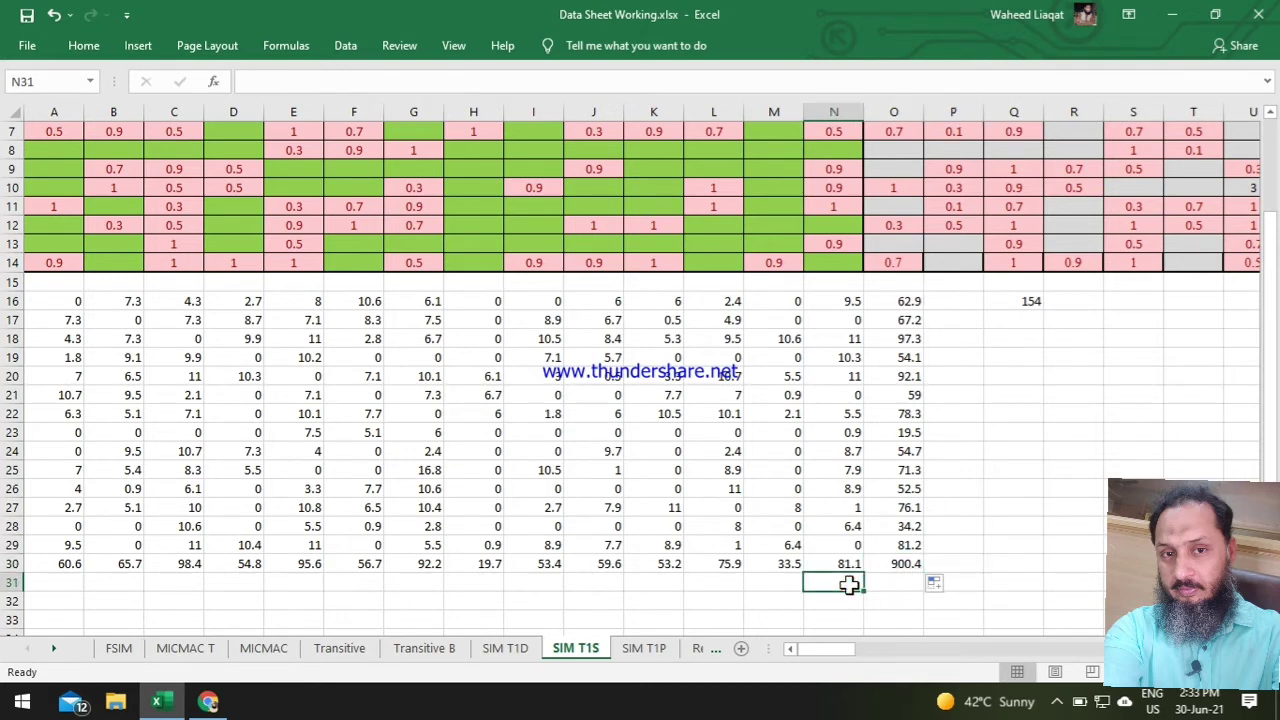
{"action": "left_click", "coordinate": [80, 45]}
{"action": "left_click", "coordinate": [1083, 85]}
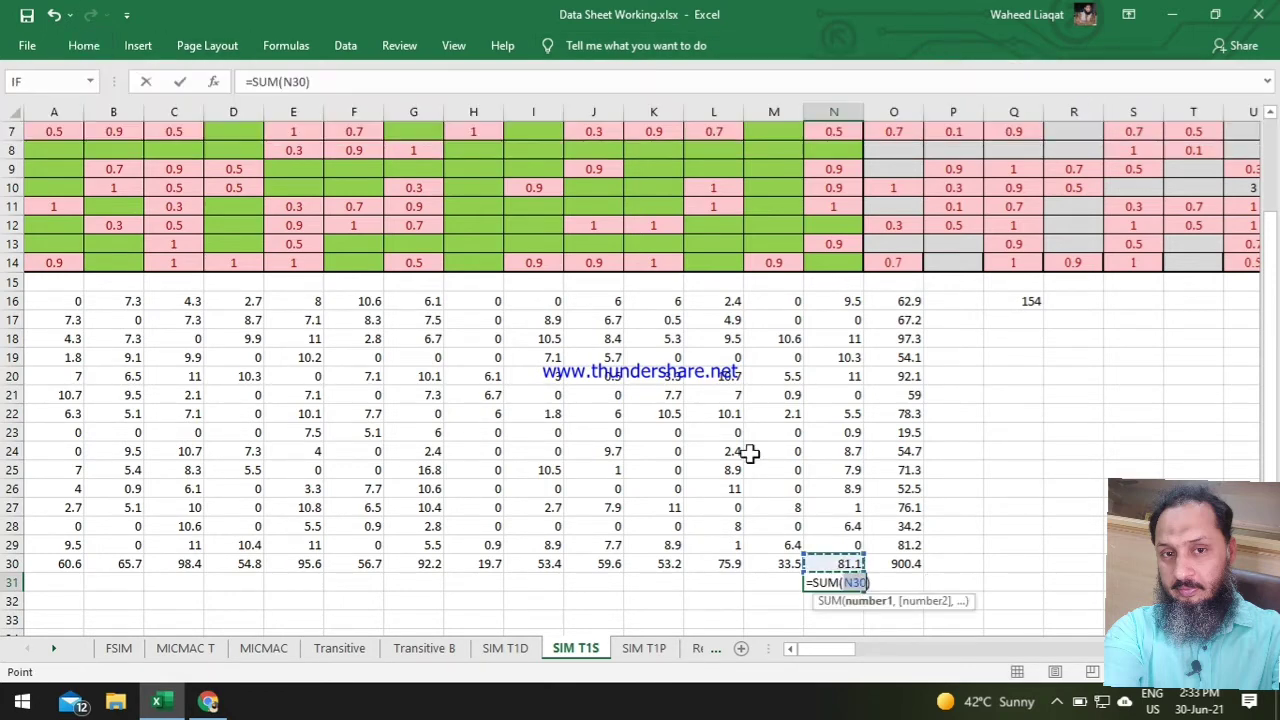
{"action": "left_click_drag", "start_coordinate": [60, 564], "coordinate": [851, 564]}
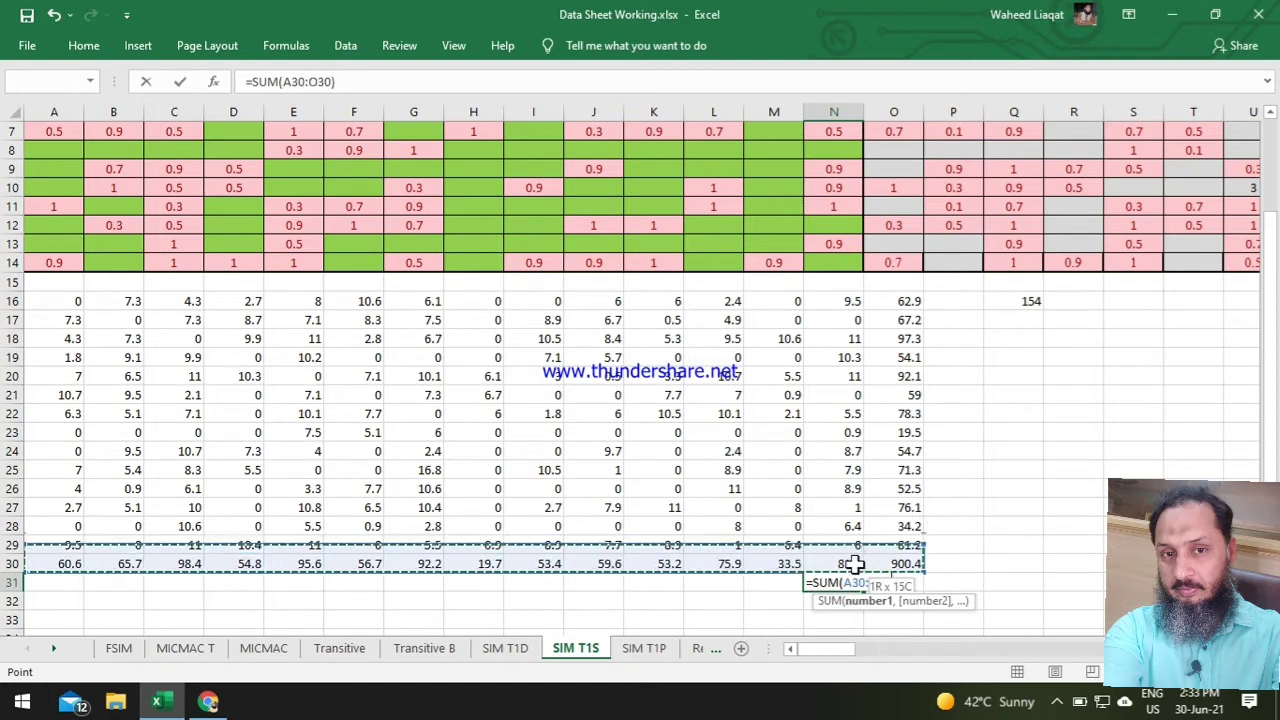
{"action": "key", "text": "Return"}
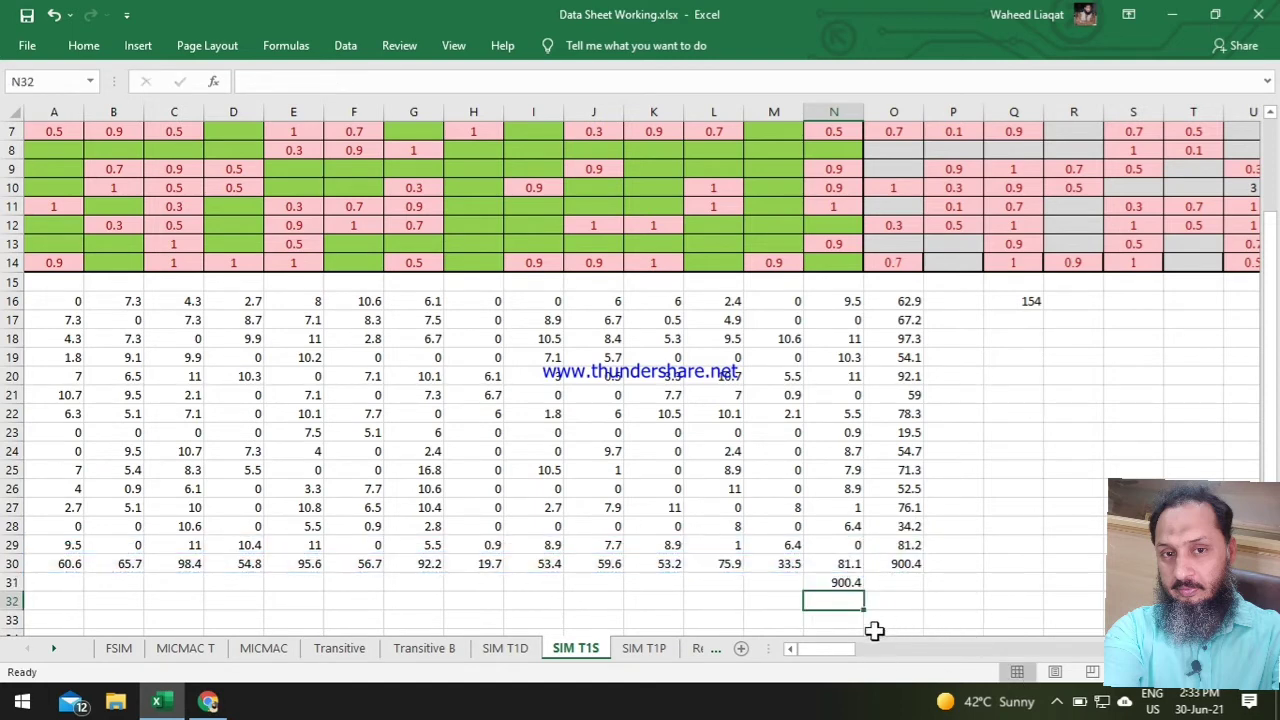
Make the two grand totals in O30 and N31 bold.
{"action": "left_click", "coordinate": [905, 564]}
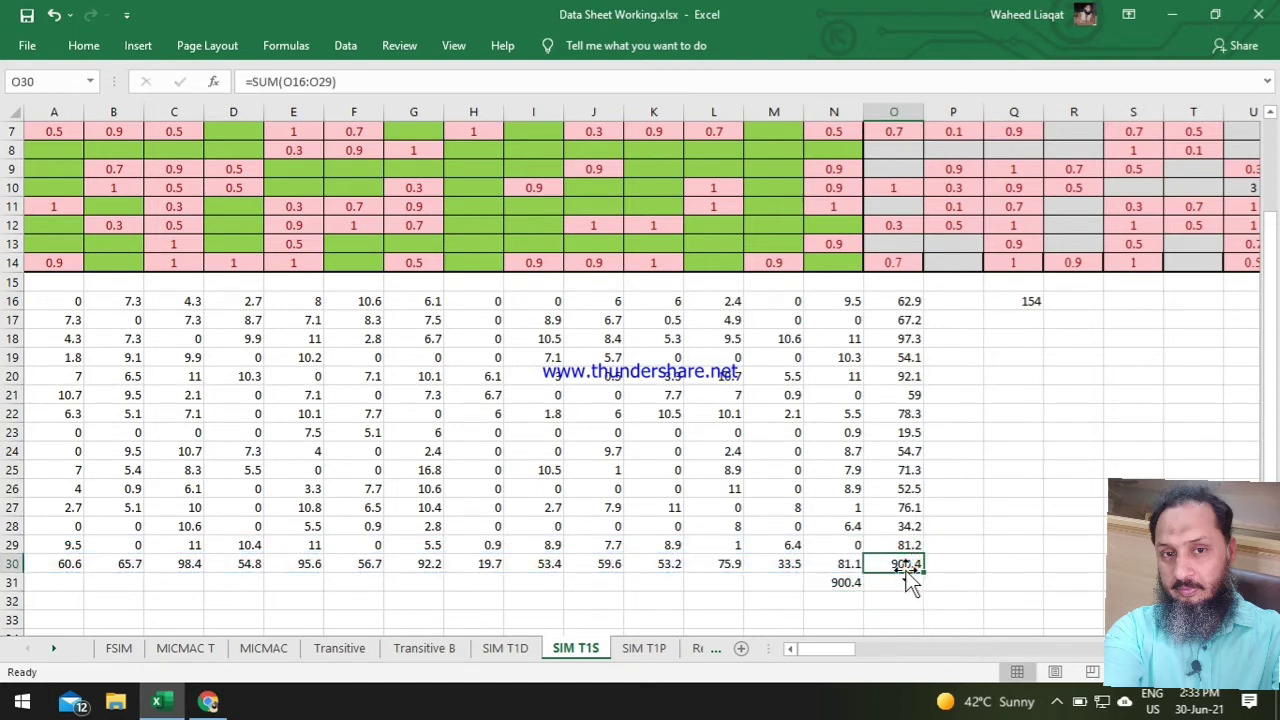
{"action": "left_click", "coordinate": [846, 581]}
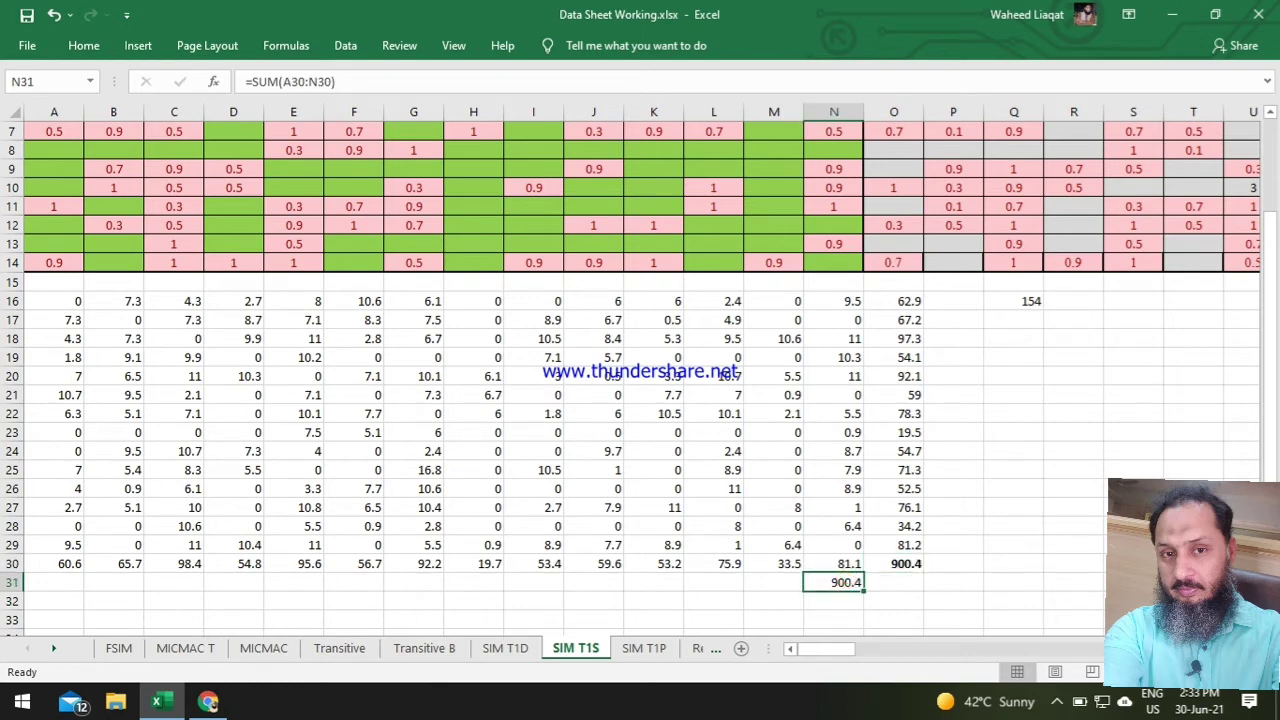
{"action": "key", "text": "ctrl+b"}
{"action": "left_click", "coordinate": [898, 560]}
{"action": "left_click", "coordinate": [860, 583]}
Change the A16 formula into an average by enclosing the whole sum in parentheses and dividing it by 14.
{"action": "left_click_drag", "start_coordinate": [840, 545], "coordinate": [17, 305]}
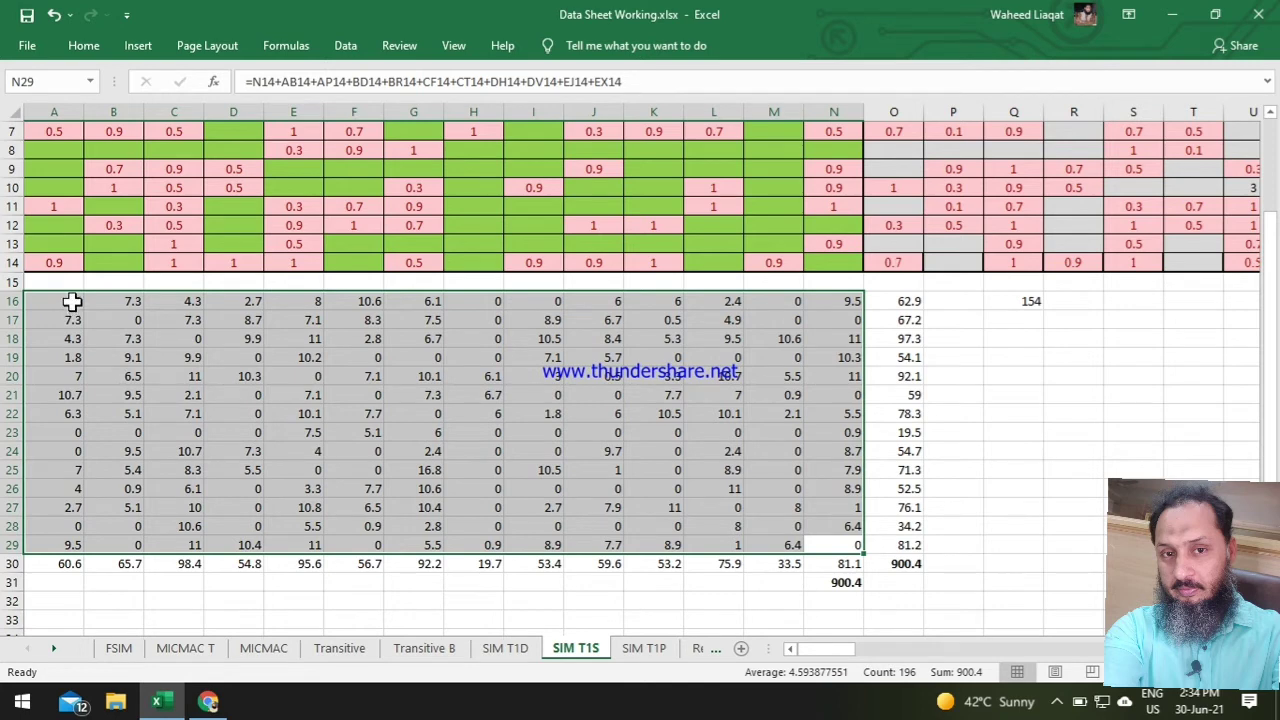
{"action": "left_click", "coordinate": [72, 299]}
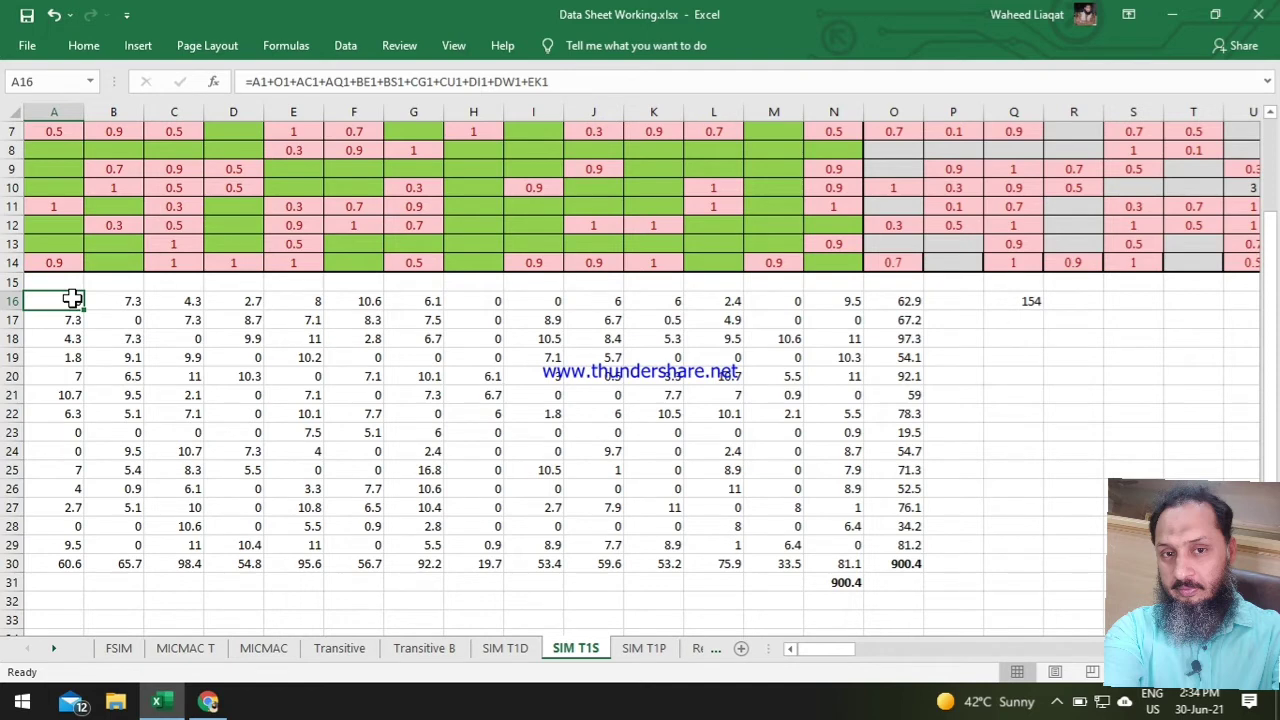
{"action": "left_click", "coordinate": [580, 82]}
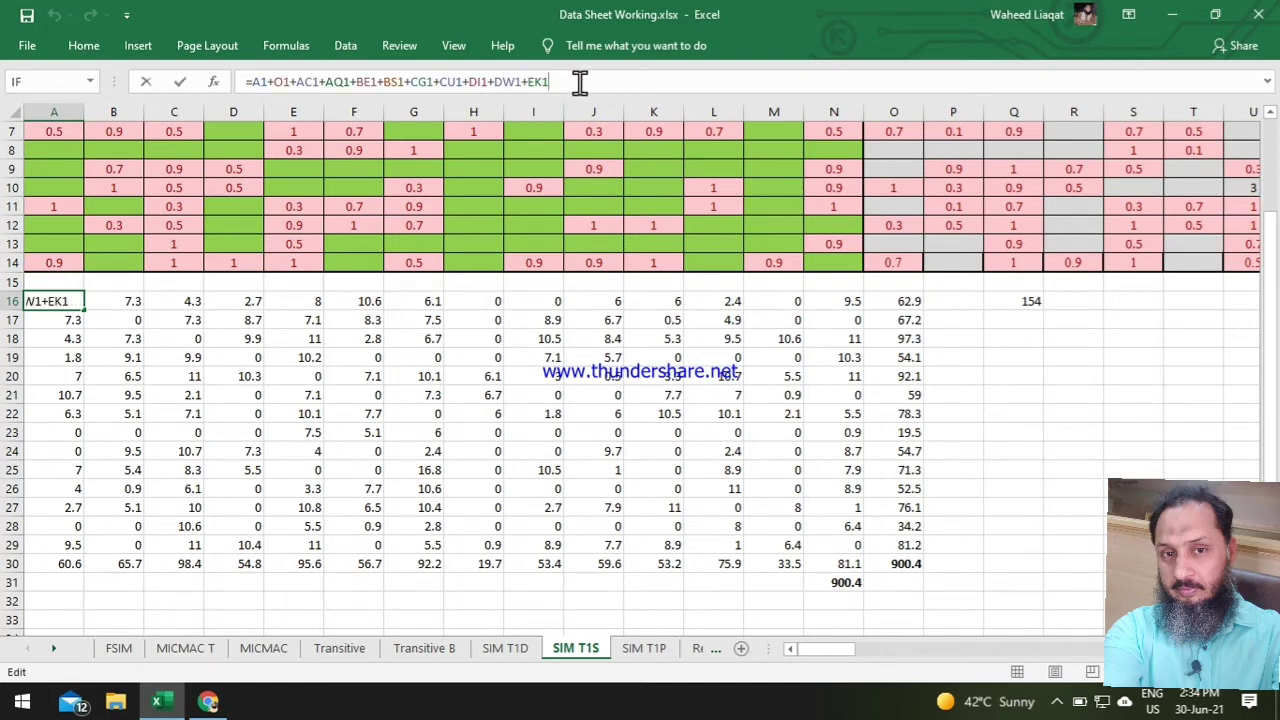
{"action": "left_click", "coordinate": [250, 86]}
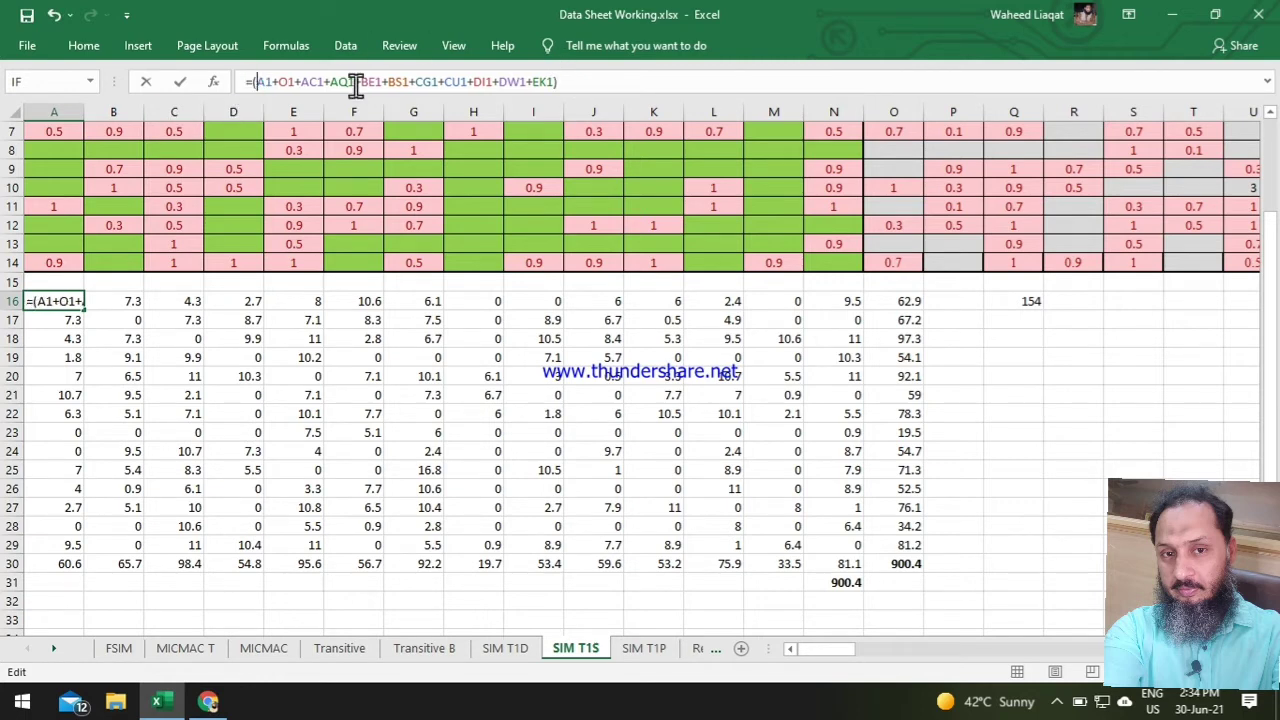
{"action": "left_click", "coordinate": [594, 81]}
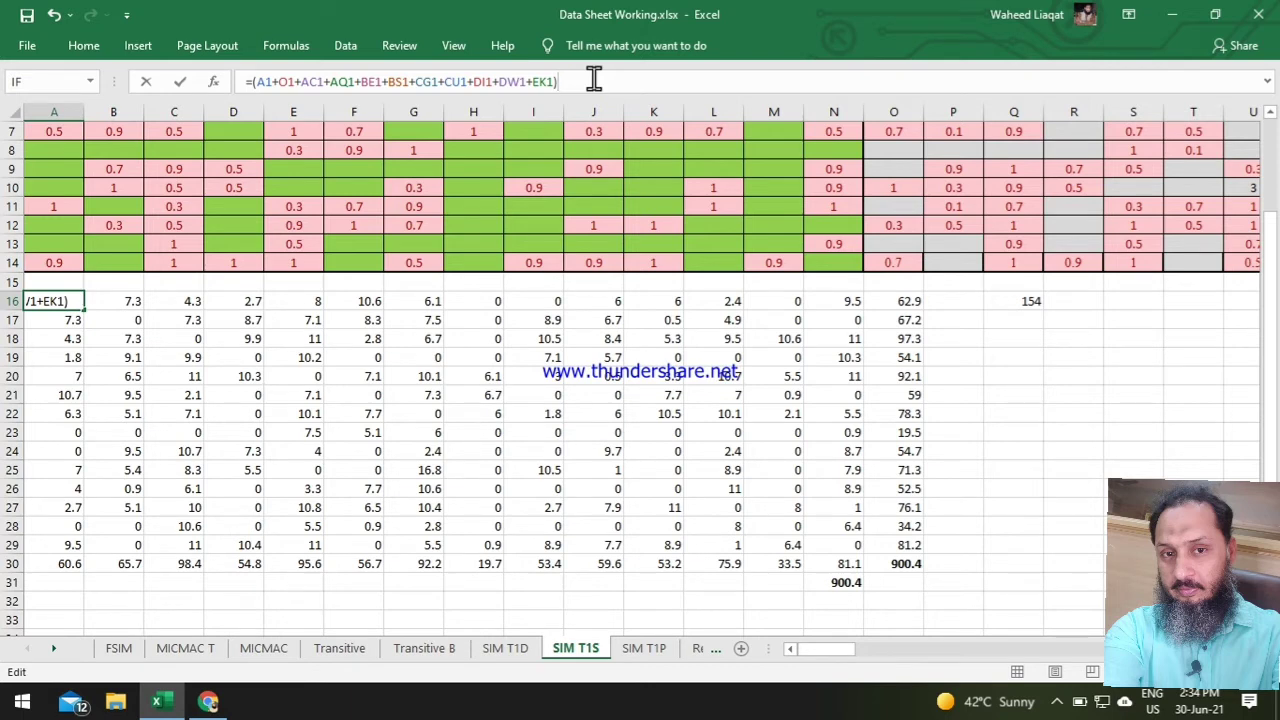
{"action": "type", "text": "?"}
{"action": "key", "text": "BackSpace"}
{"action": "type", "text": "/"}
{"action": "type", "text": "14"}
{"action": "key", "text": "Return"}
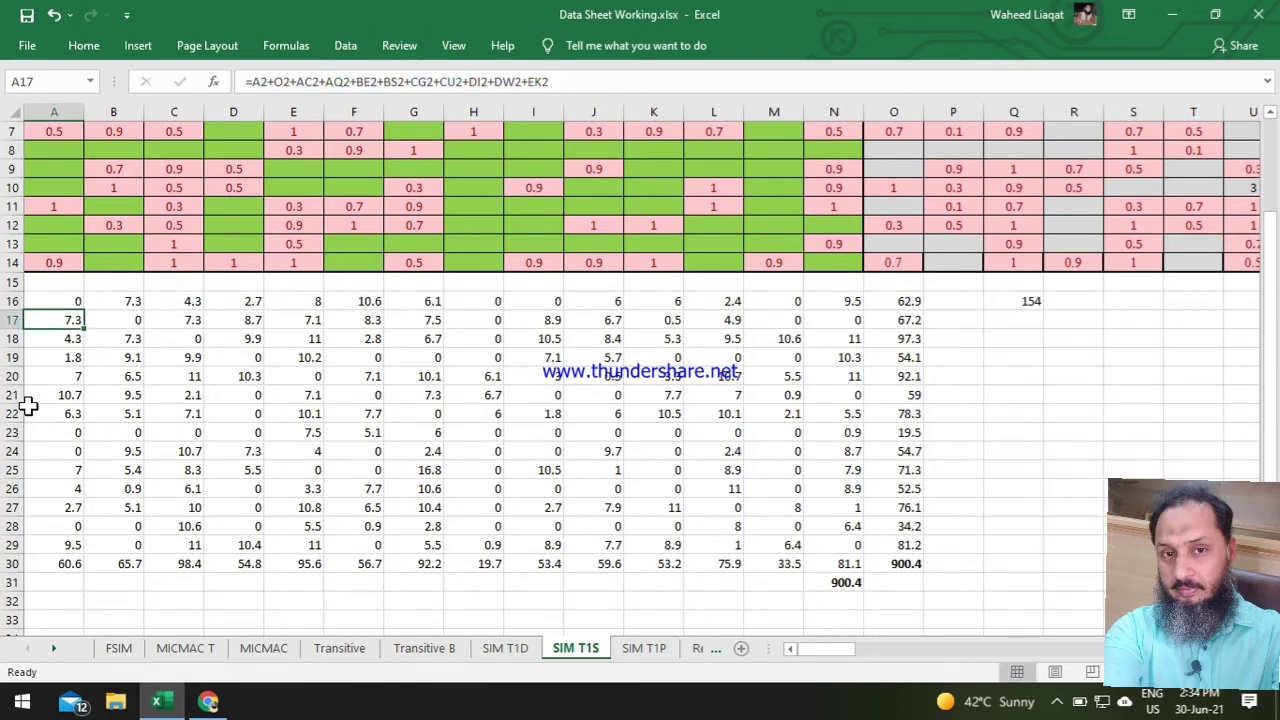
Copy the totals in O16:O30 and paste them as values only into column P, starting at P16.
{"action": "left_click", "coordinate": [80, 305]}
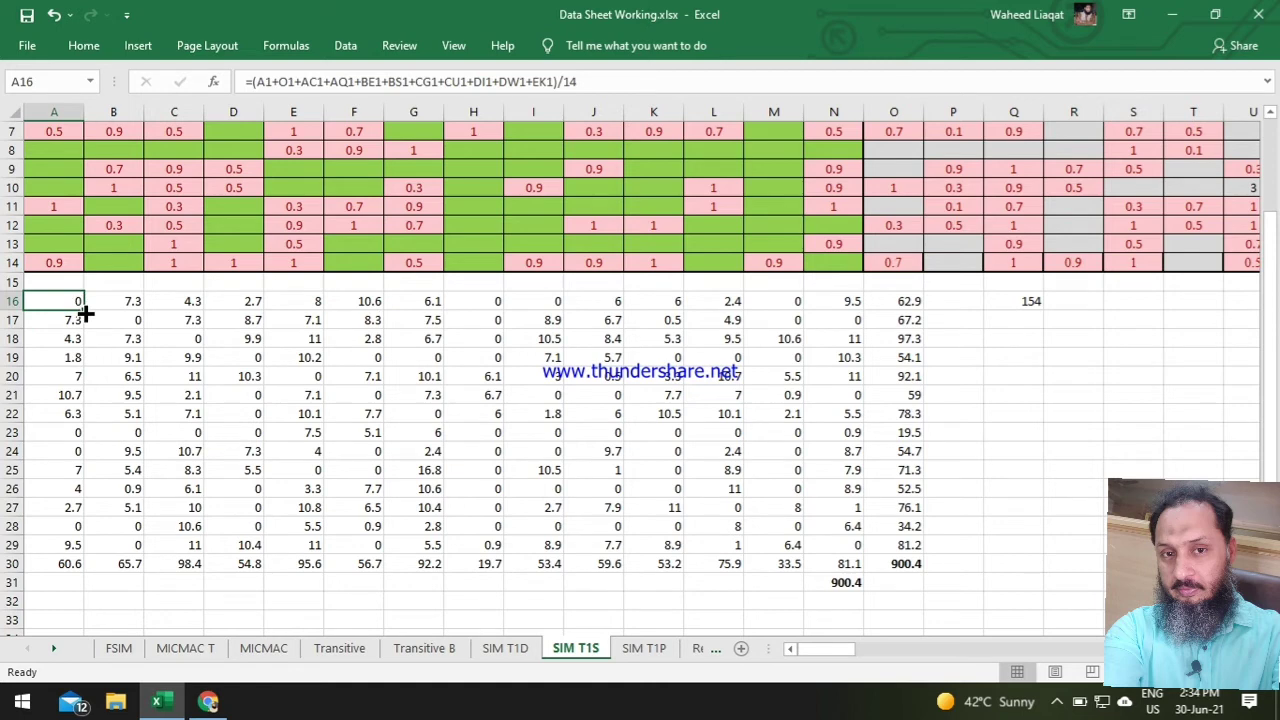
{"action": "left_click_drag", "start_coordinate": [890, 300], "coordinate": [906, 566]}
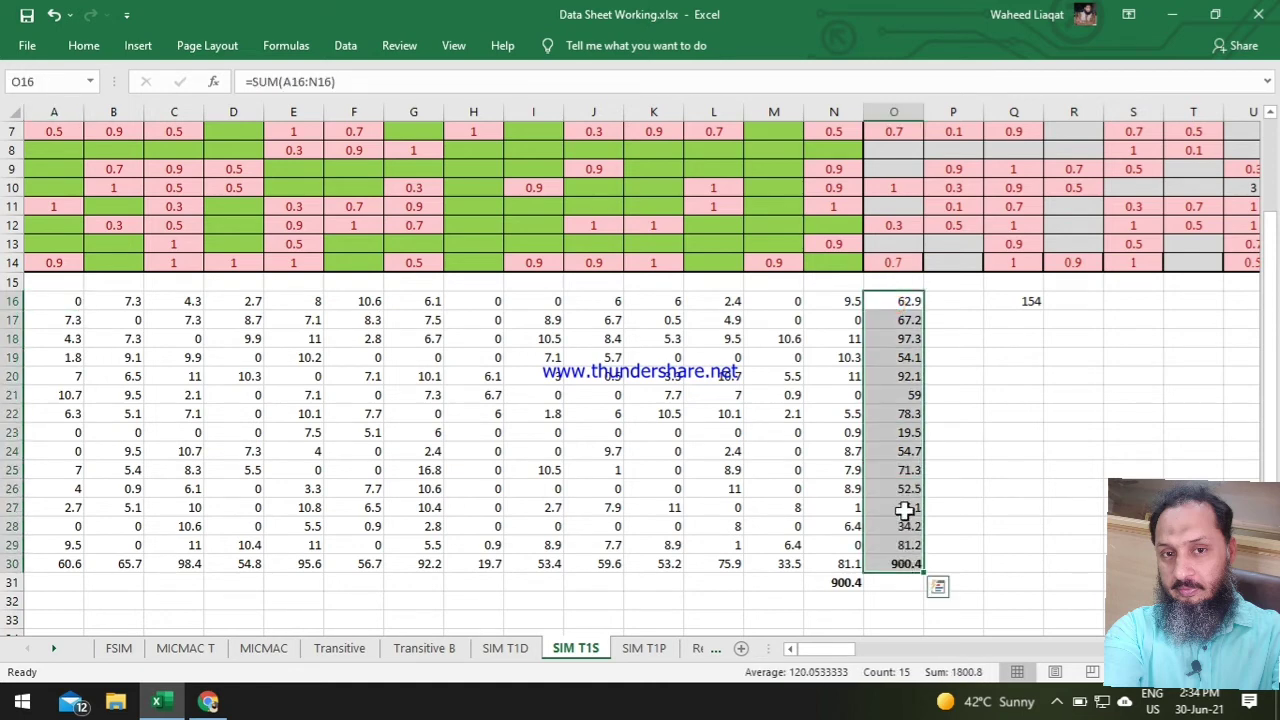
{"action": "right_click", "coordinate": [906, 445]}
{"action": "left_click", "coordinate": [958, 53]}
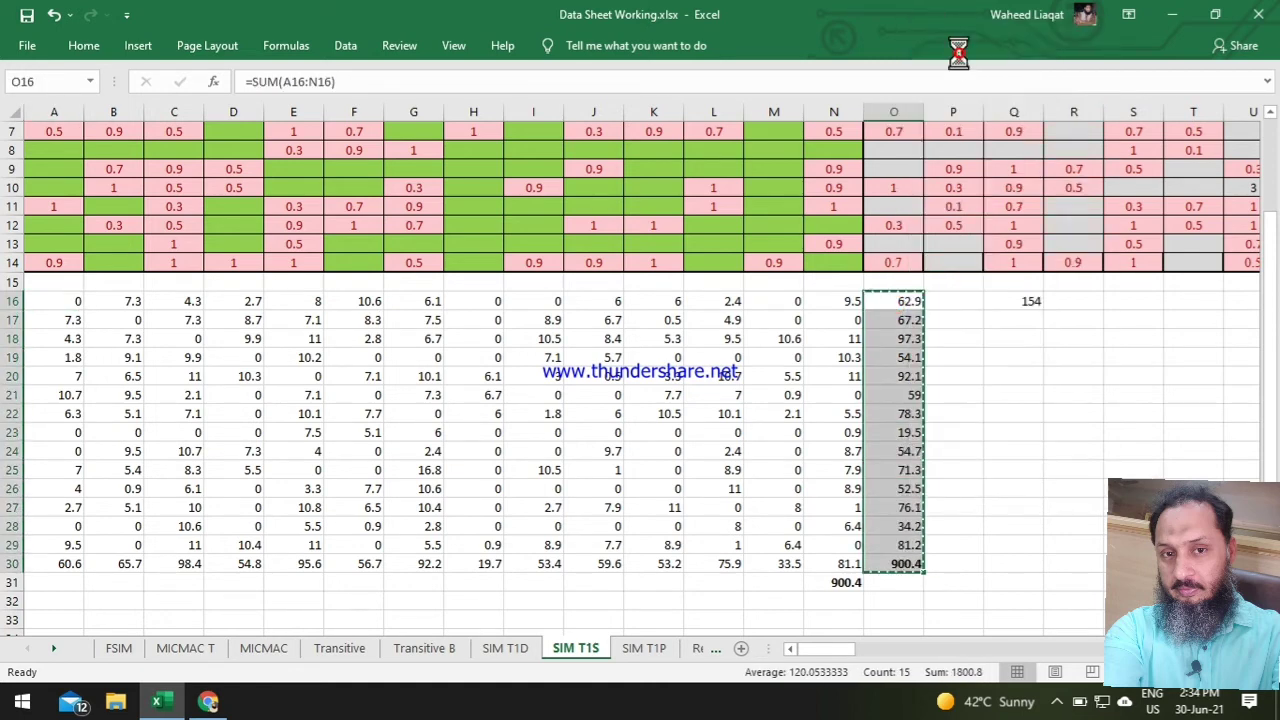
{"action": "right_click", "coordinate": [965, 303]}
{"action": "left_click", "coordinate": [1017, 341]}
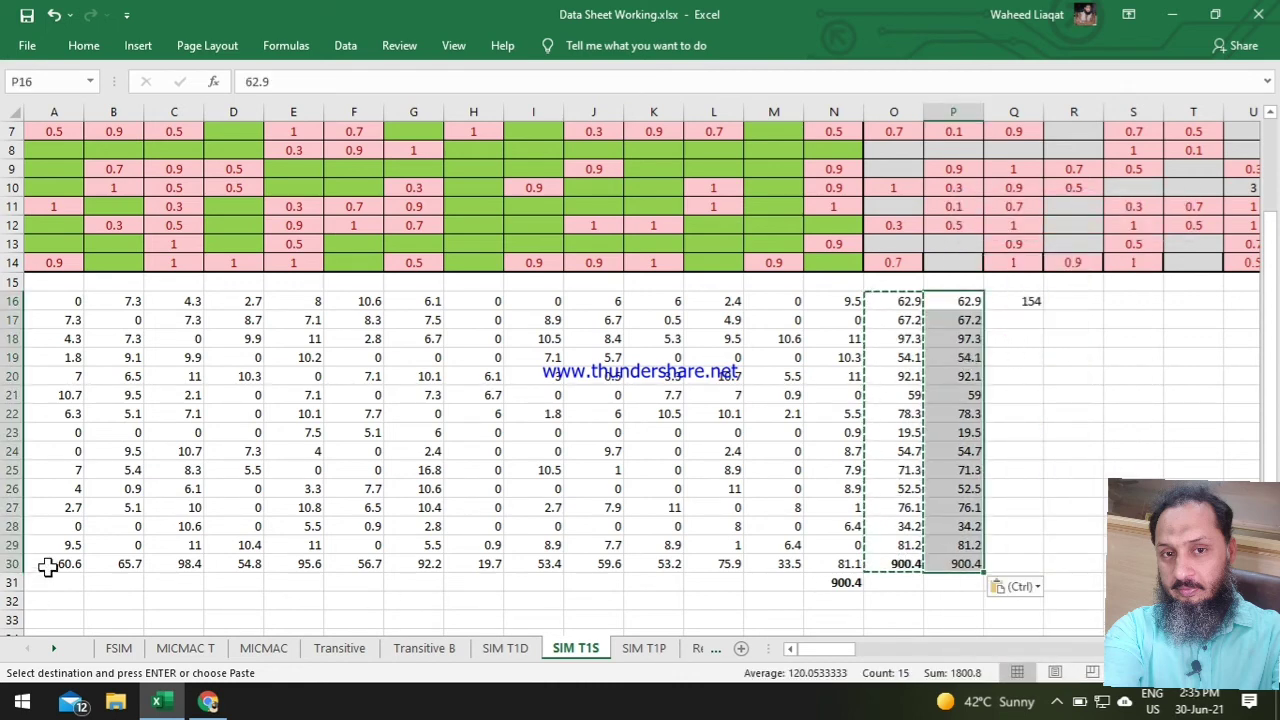
Copy the column totals in A30:N30 and paste them as values only into row 32, starting at A32.
{"action": "left_click_drag", "start_coordinate": [48, 564], "coordinate": [838, 567]}
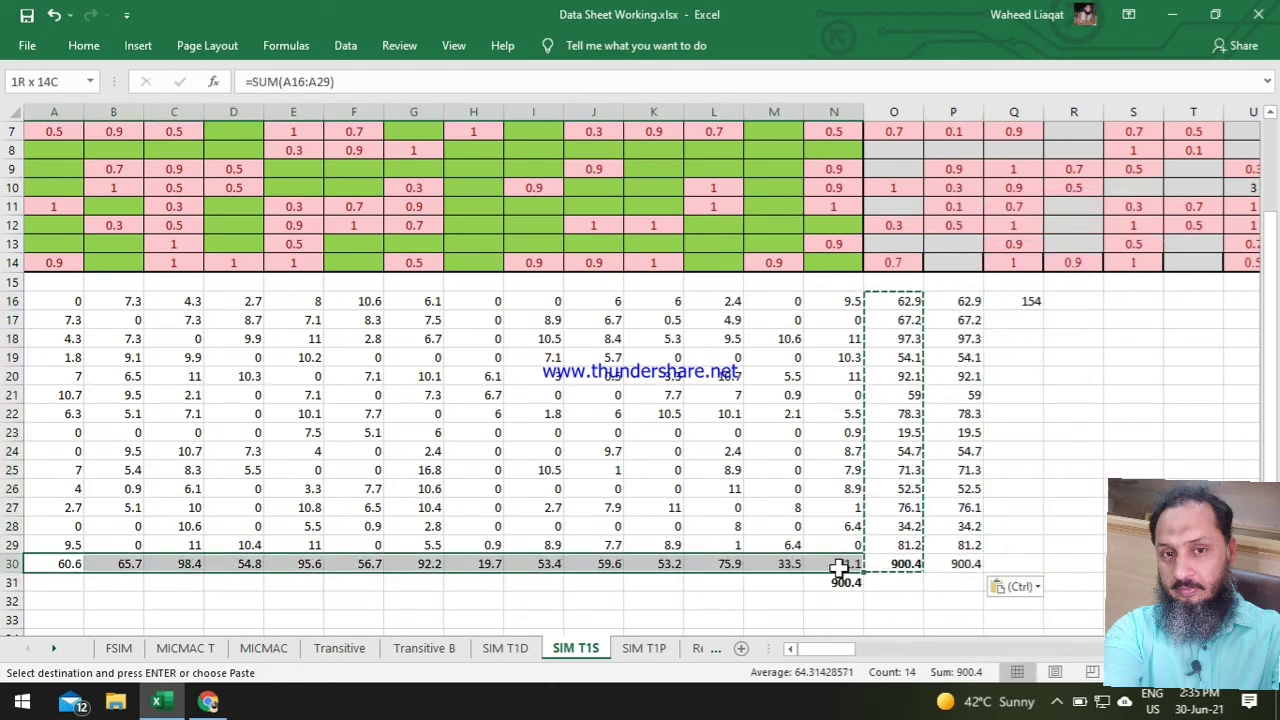
{"action": "right_click", "coordinate": [690, 566]}
{"action": "left_click", "coordinate": [740, 176]}
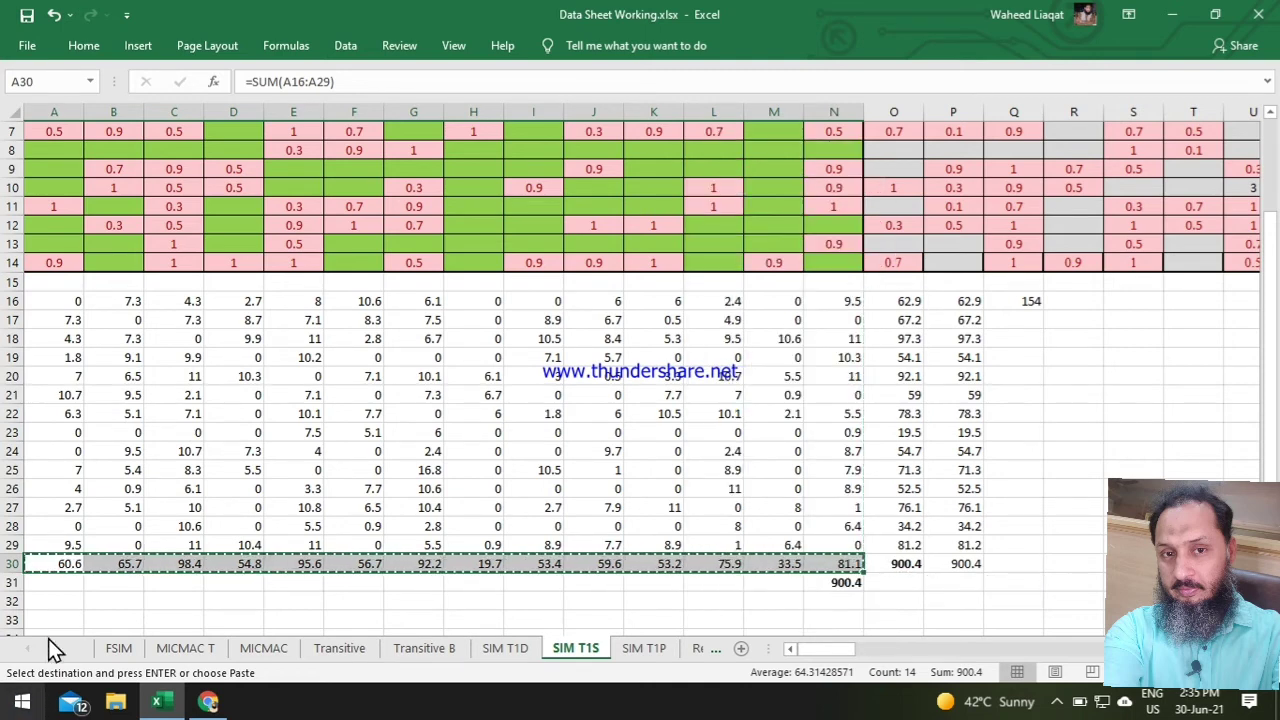
{"action": "right_click", "coordinate": [57, 602]}
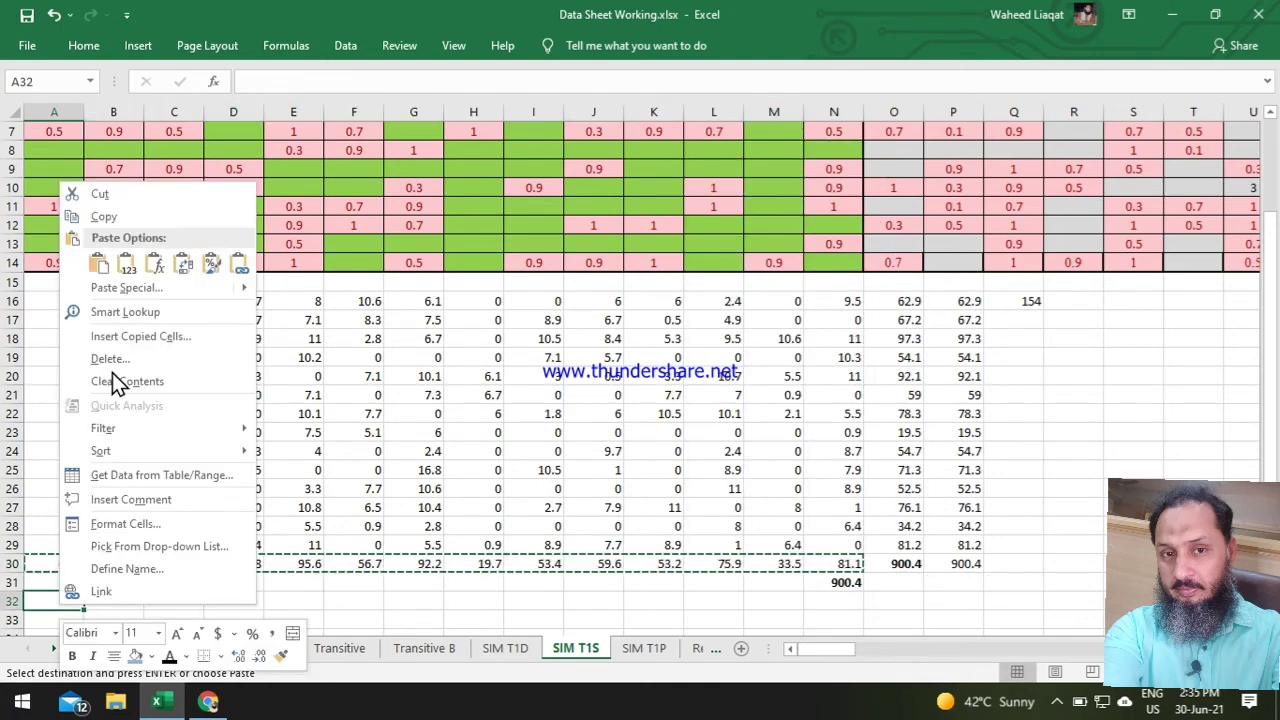
{"action": "left_click", "coordinate": [126, 263]}
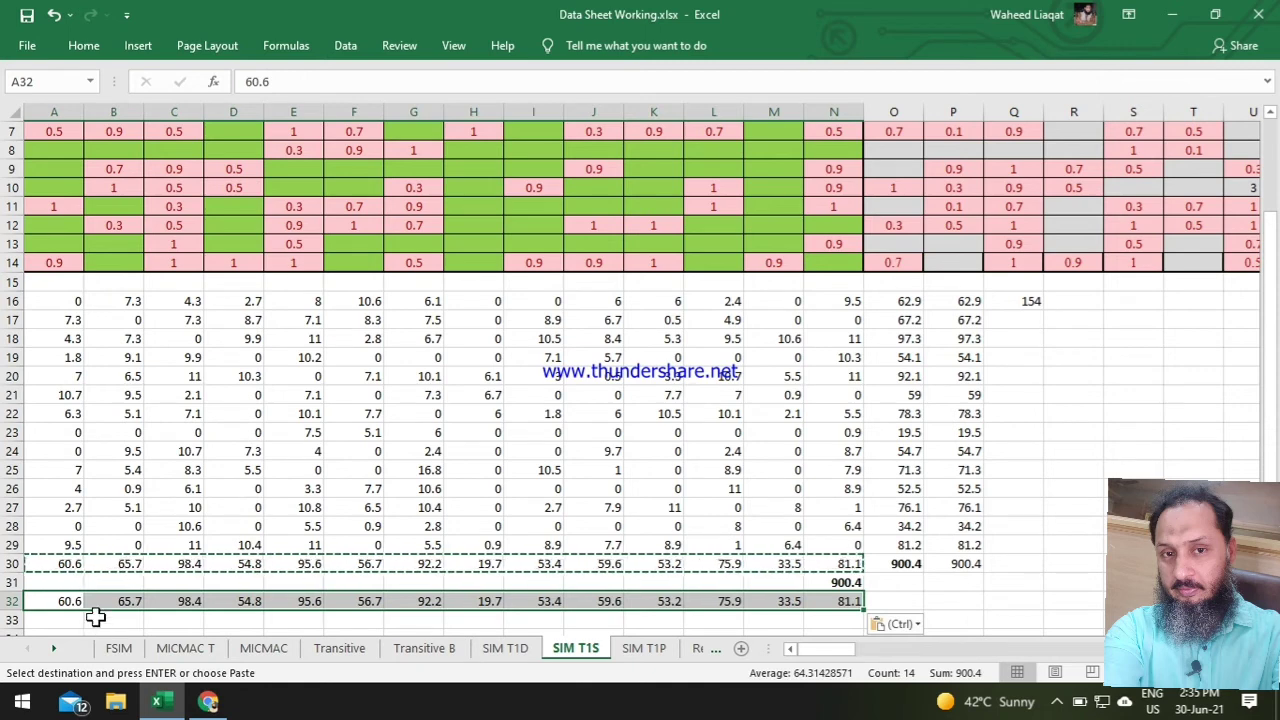
Fill the averaging formula from A16 over the whole matrix A16:N29.
{"action": "left_click", "coordinate": [62, 301]}
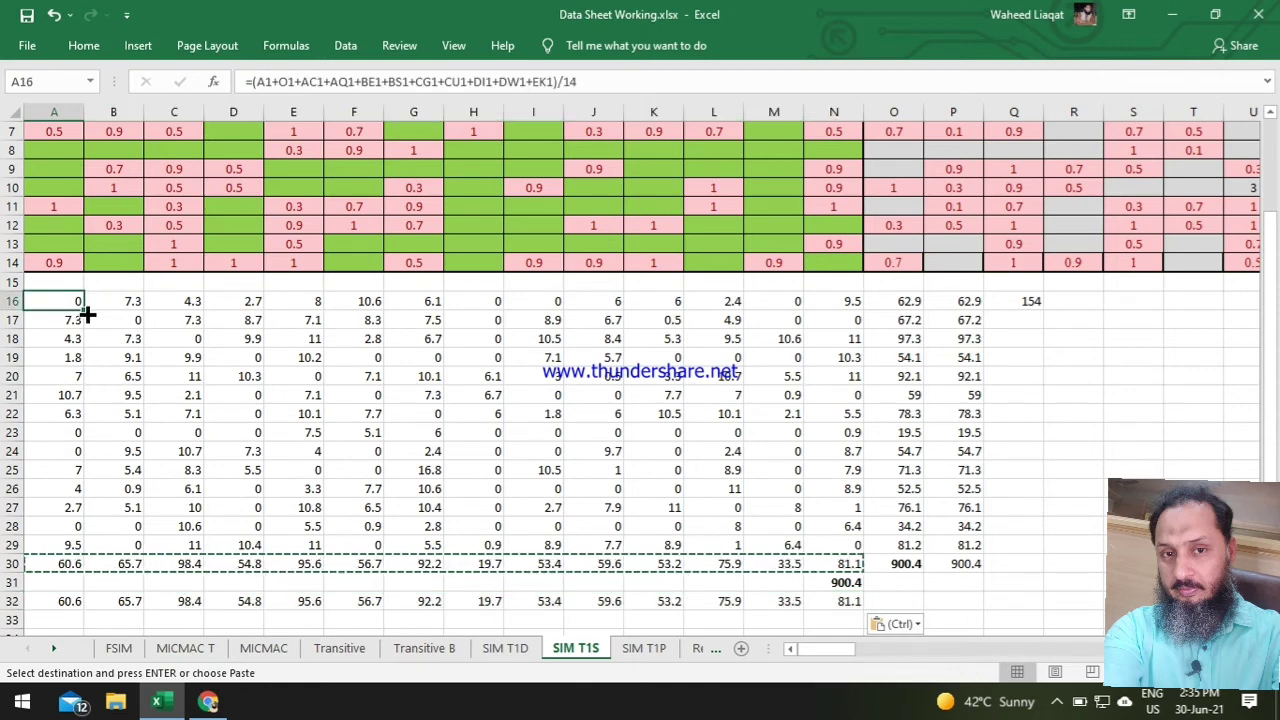
{"action": "left_click_drag", "start_coordinate": [84, 310], "coordinate": [862, 561]}
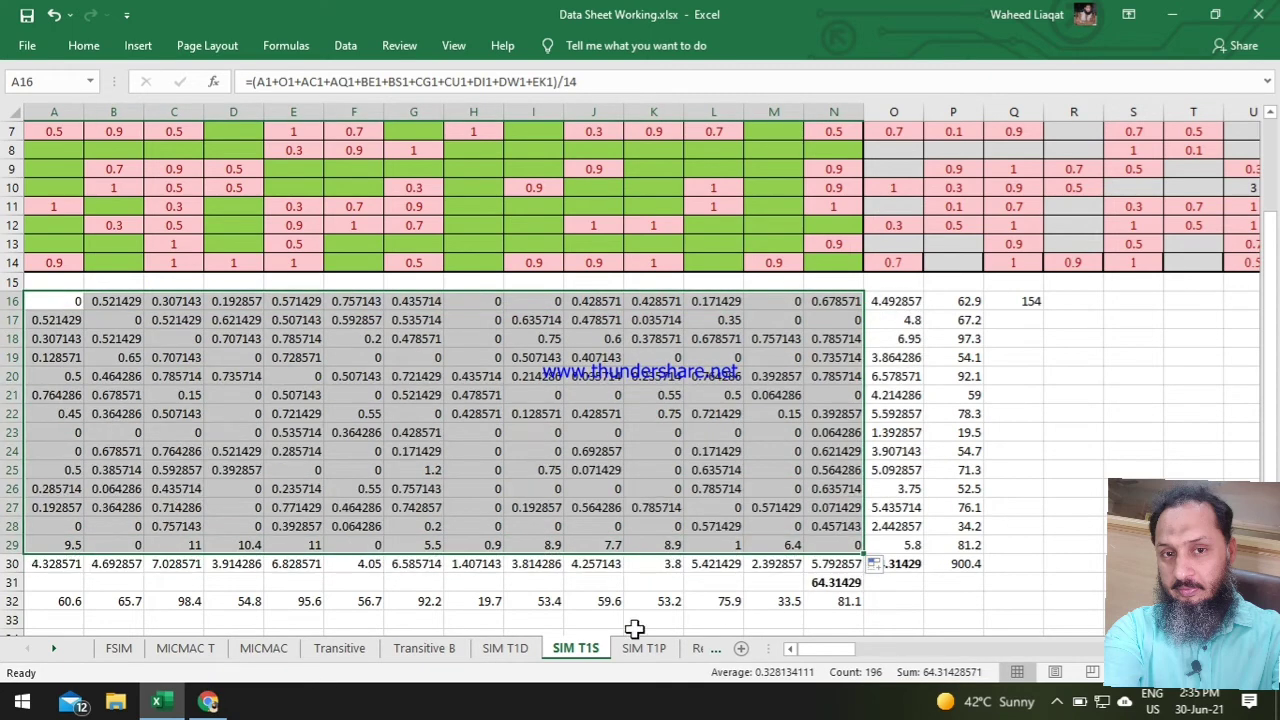
{"action": "left_click", "coordinate": [926, 598]}
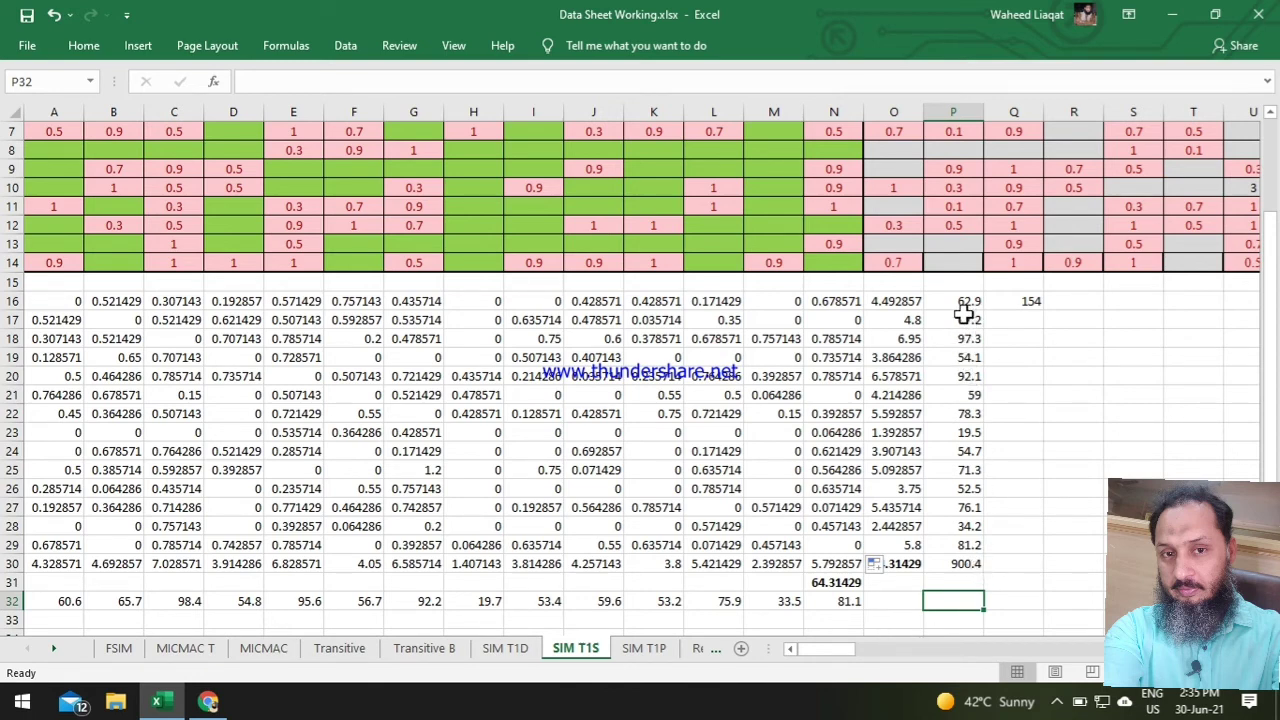
{"action": "left_click", "coordinate": [894, 301]}
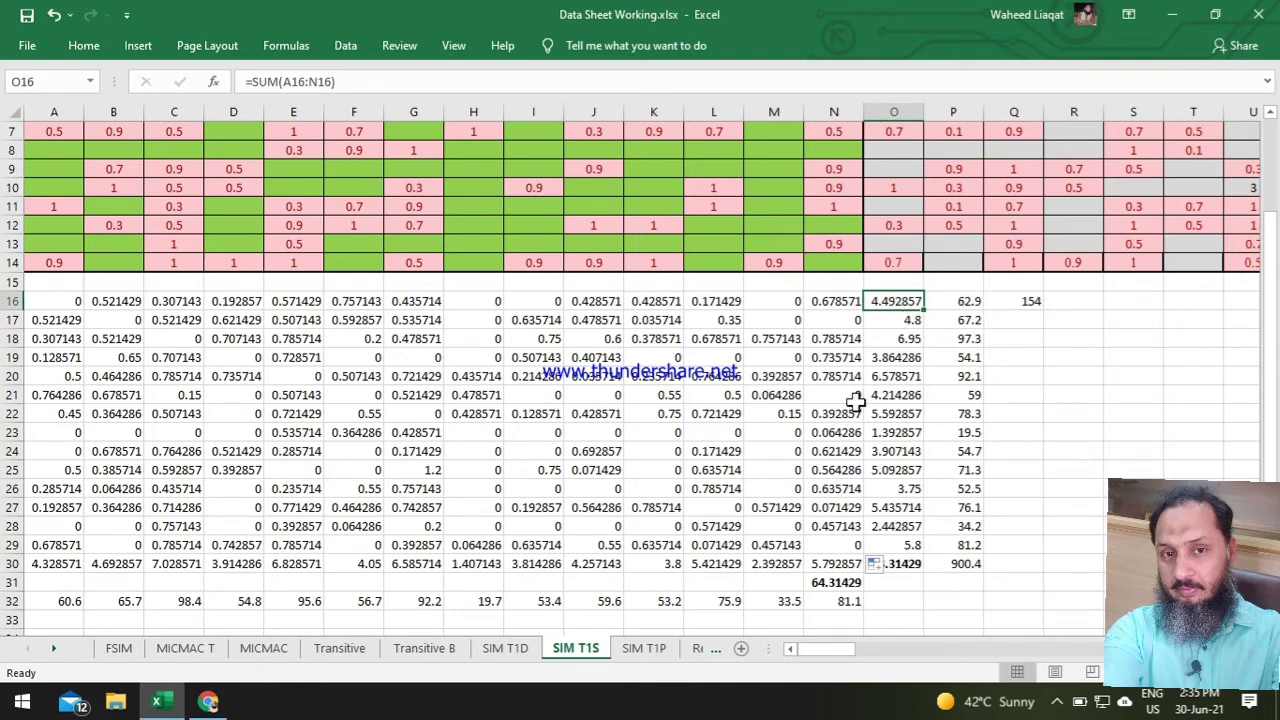
Format the matrix and its totals in A16:P30 to show one decimal place.
{"action": "left_click_drag", "start_coordinate": [33, 297], "coordinate": [948, 564]}
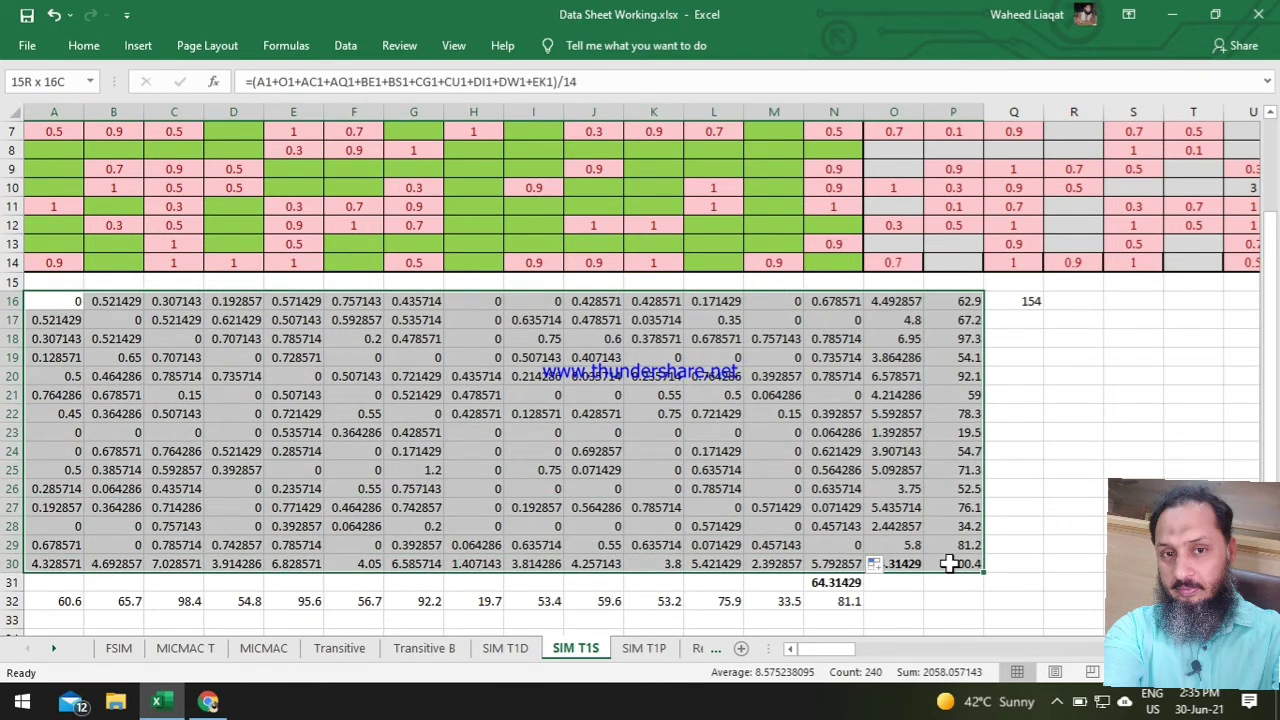
{"action": "left_click", "coordinate": [97, 52]}
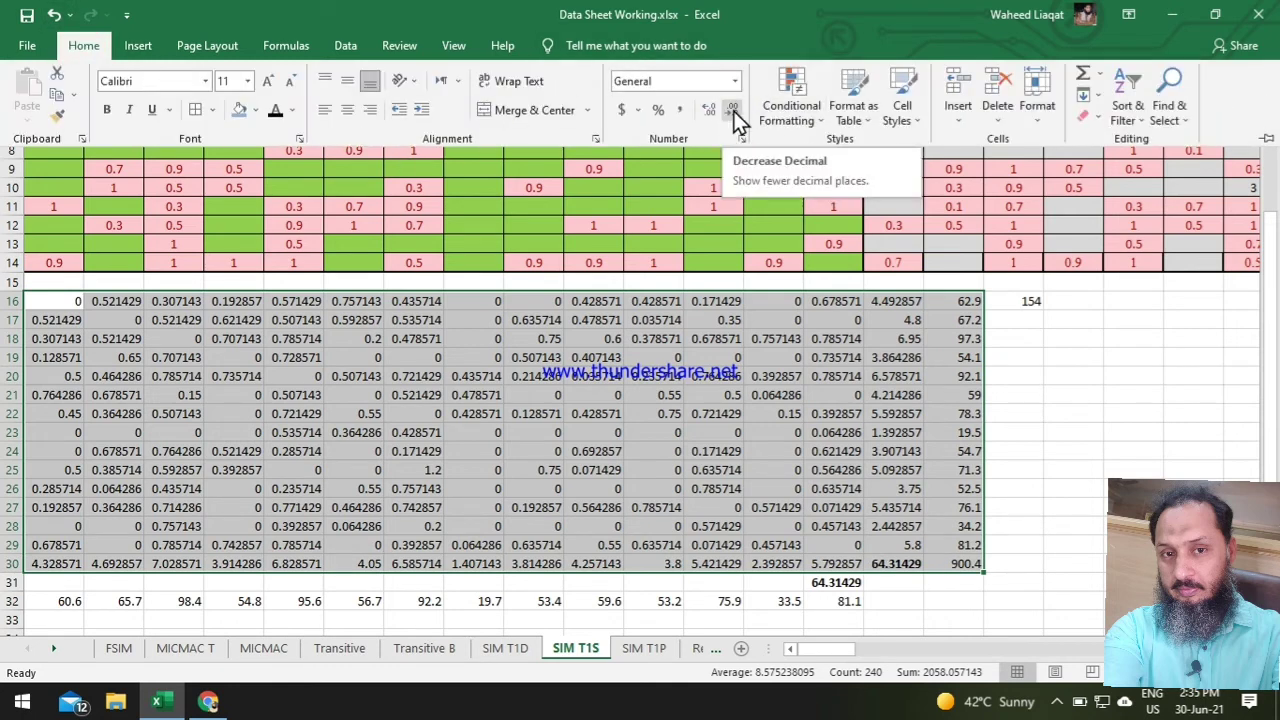
{"action": "left_click", "coordinate": [737, 112]}
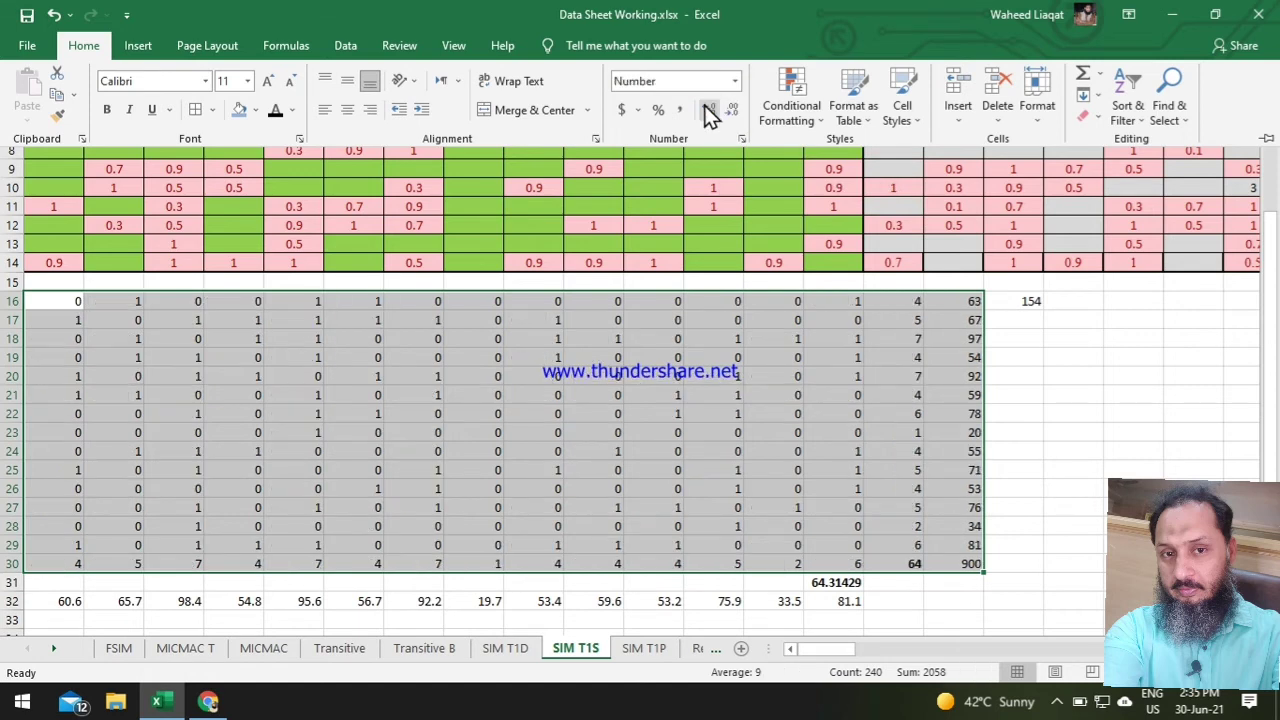
{"action": "left_click", "coordinate": [706, 109]}
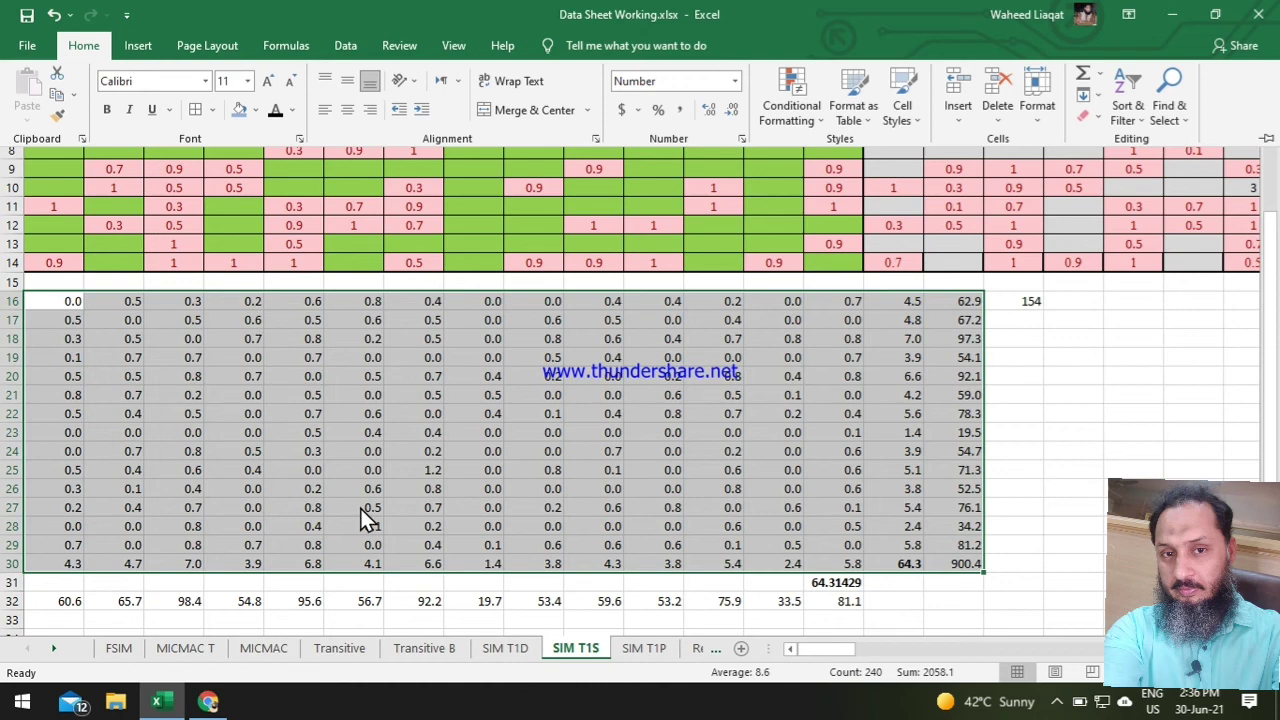
{"action": "key", "text": "Escape"}
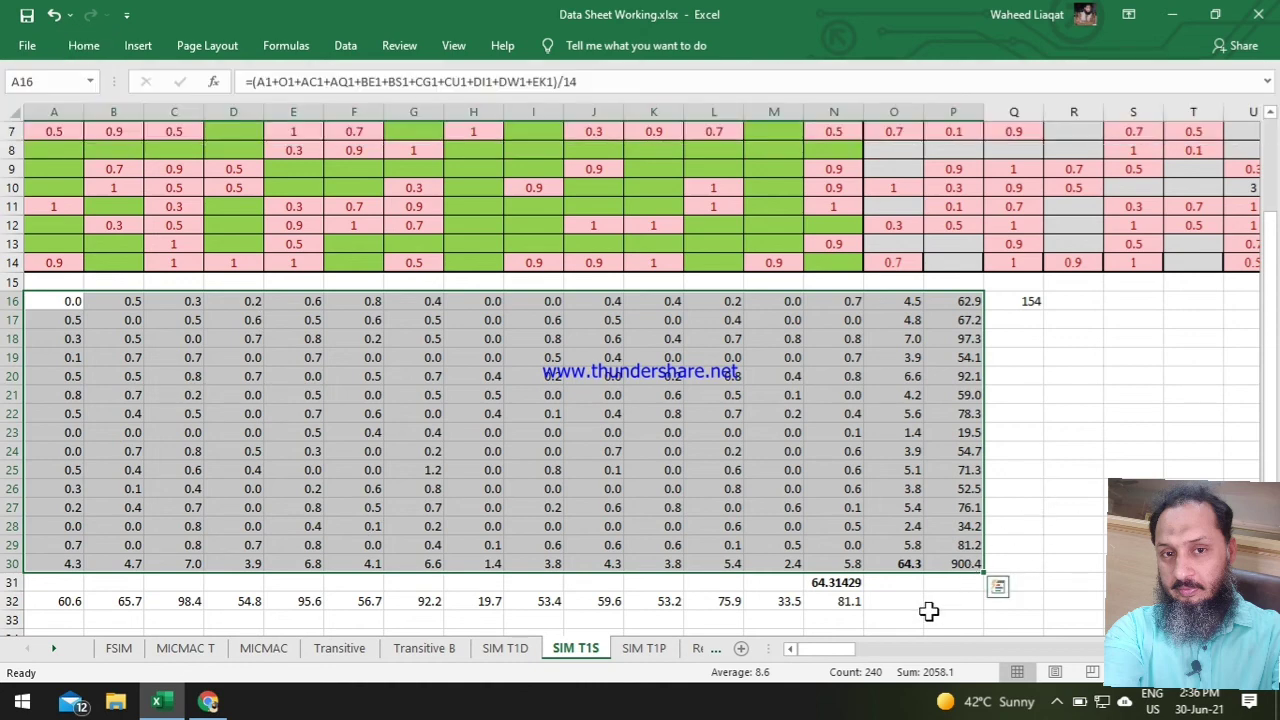
{"action": "left_click", "coordinate": [651, 431]}
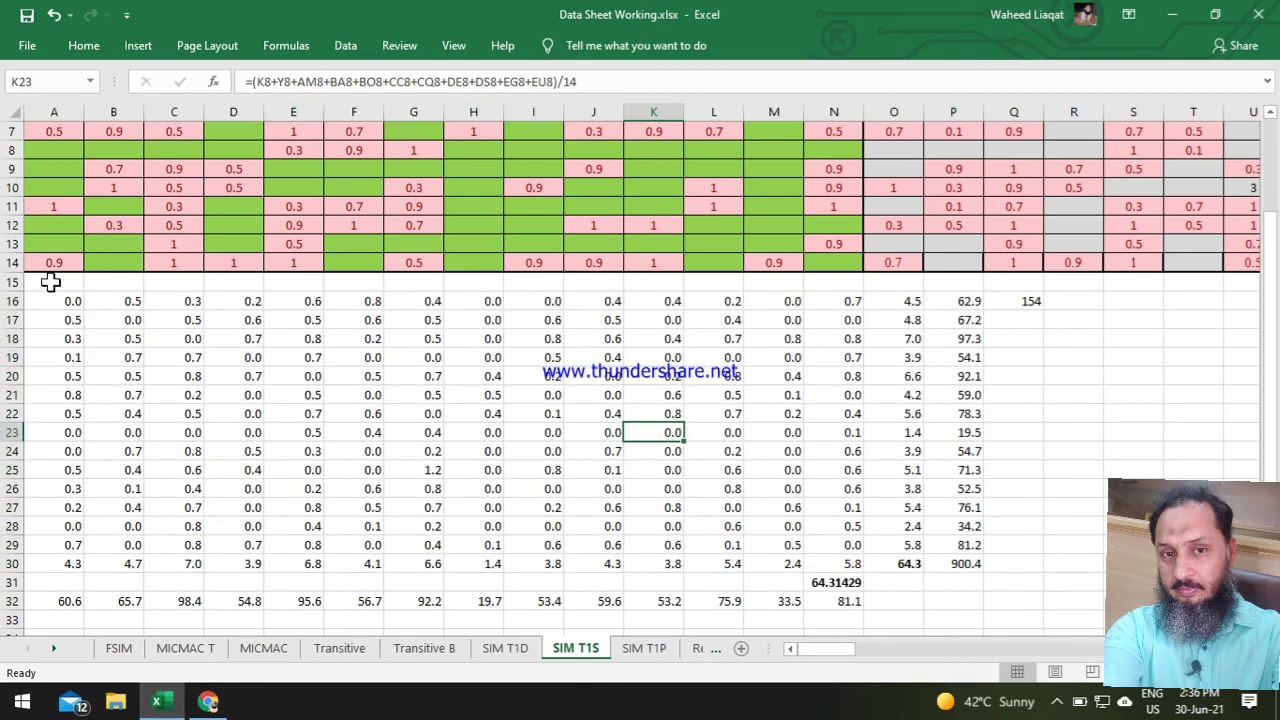
Examine the averaged matrix and its row totals in O16:O29.
{"action": "left_click_drag", "start_coordinate": [55, 300], "coordinate": [887, 536]}
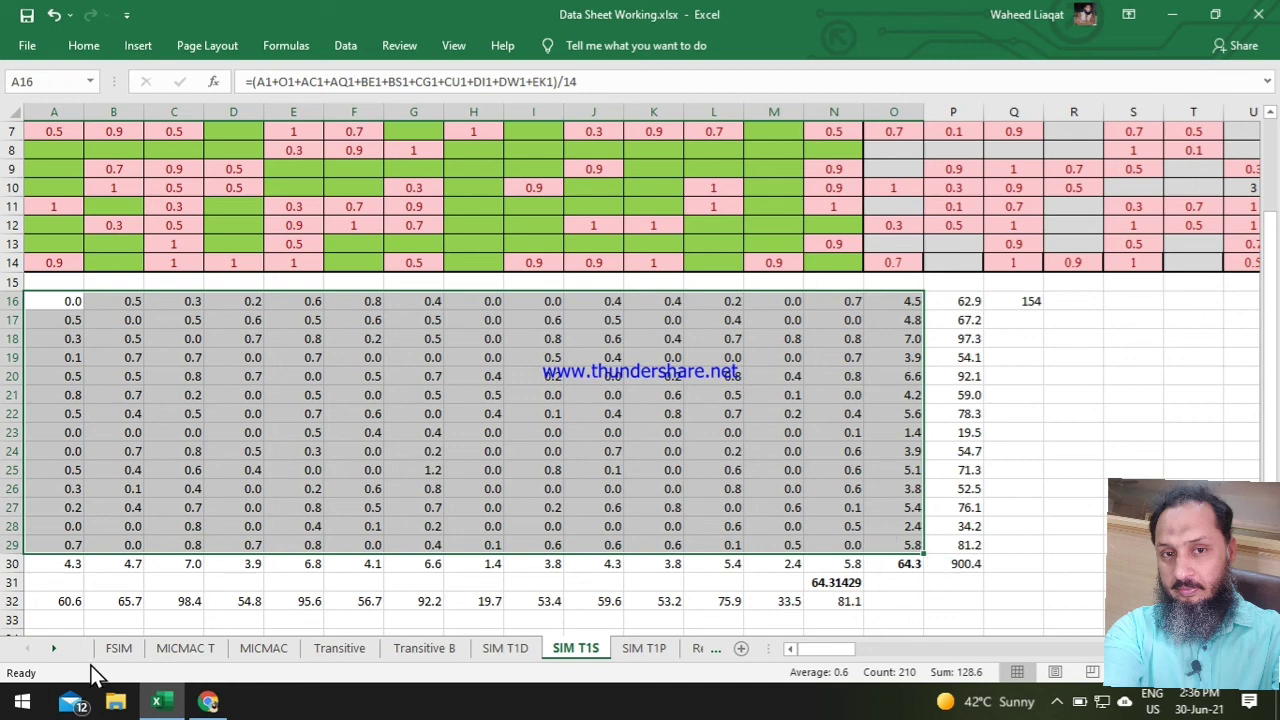
{"action": "left_click", "coordinate": [545, 412]}
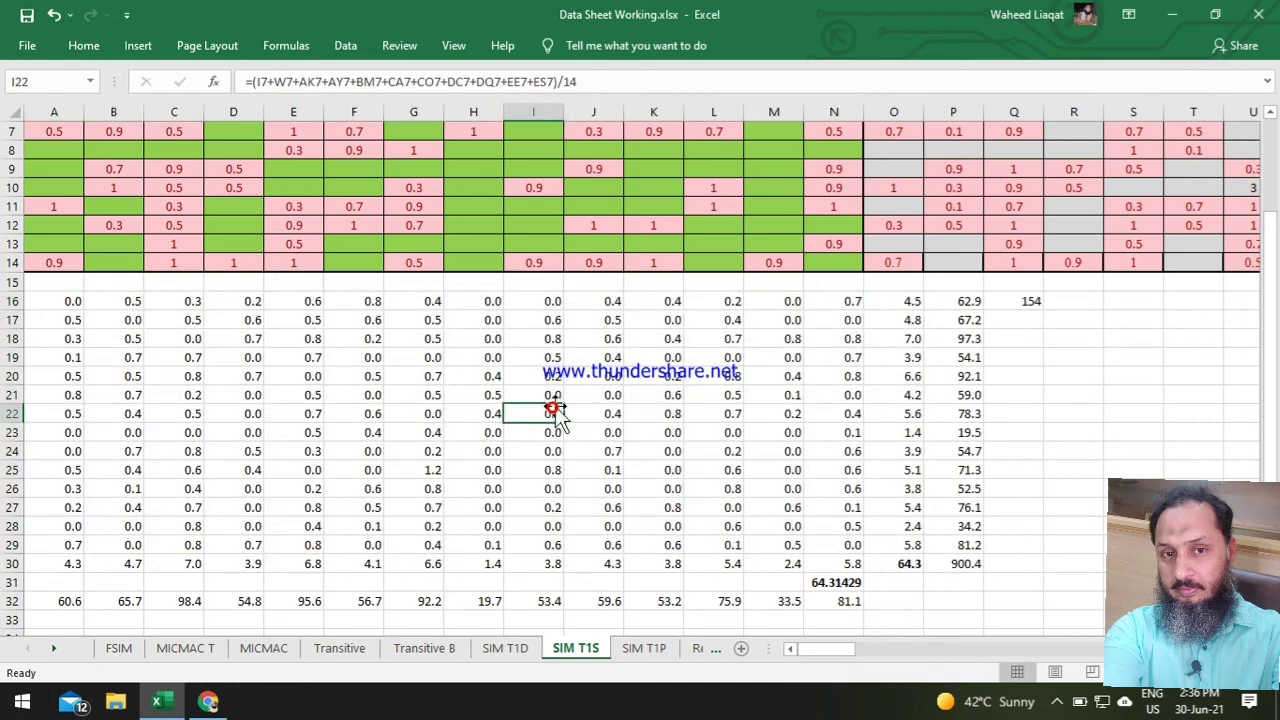
{"action": "left_click", "coordinate": [897, 309]}
{"action": "left_click_drag", "start_coordinate": [897, 309], "coordinate": [899, 546]}
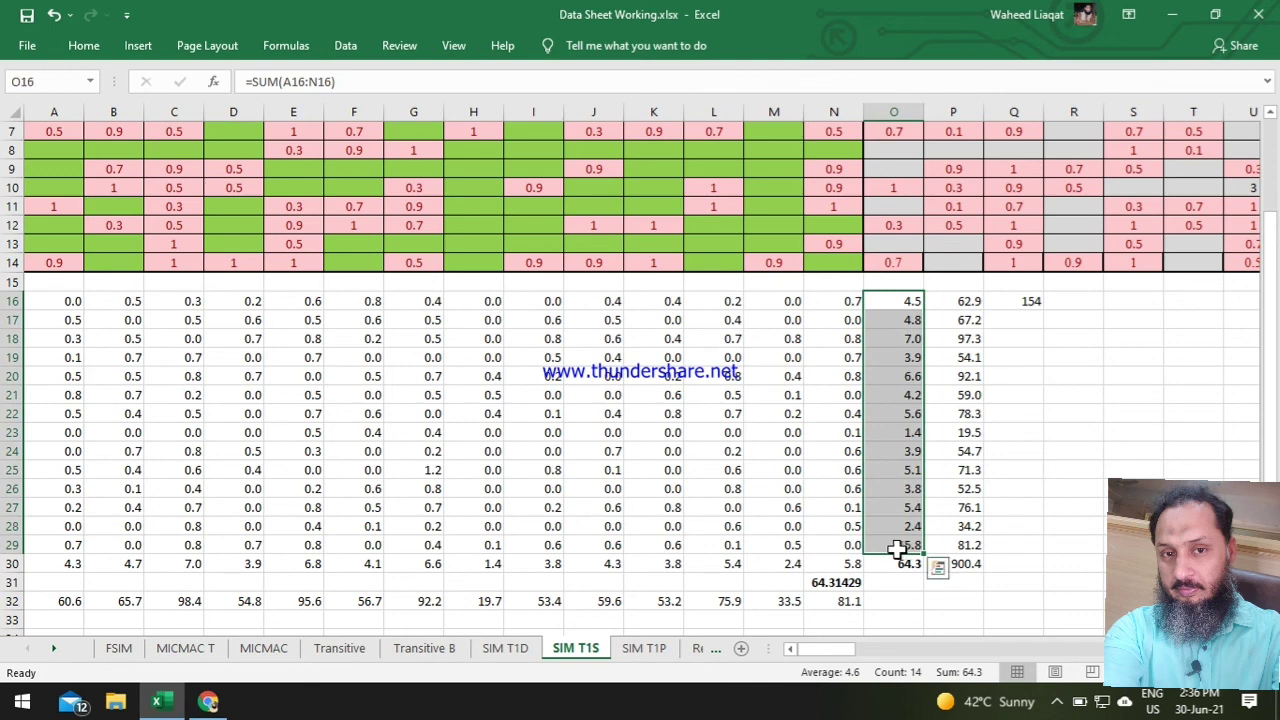